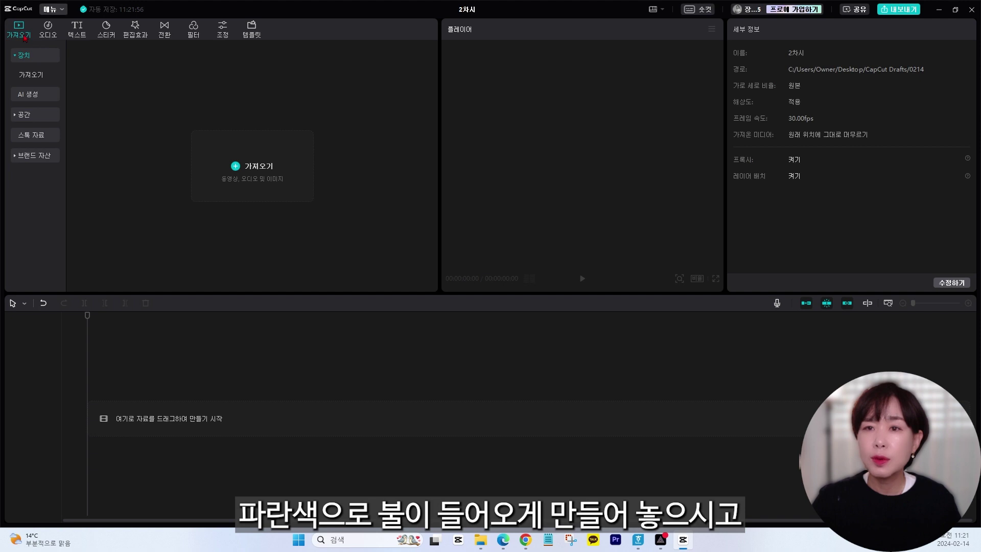
Step: Open the desktop folder 영상편집소스 > 영상소스 > 가로영상 as the source for importing media
{"action": "left_click", "coordinate": [264, 188]}
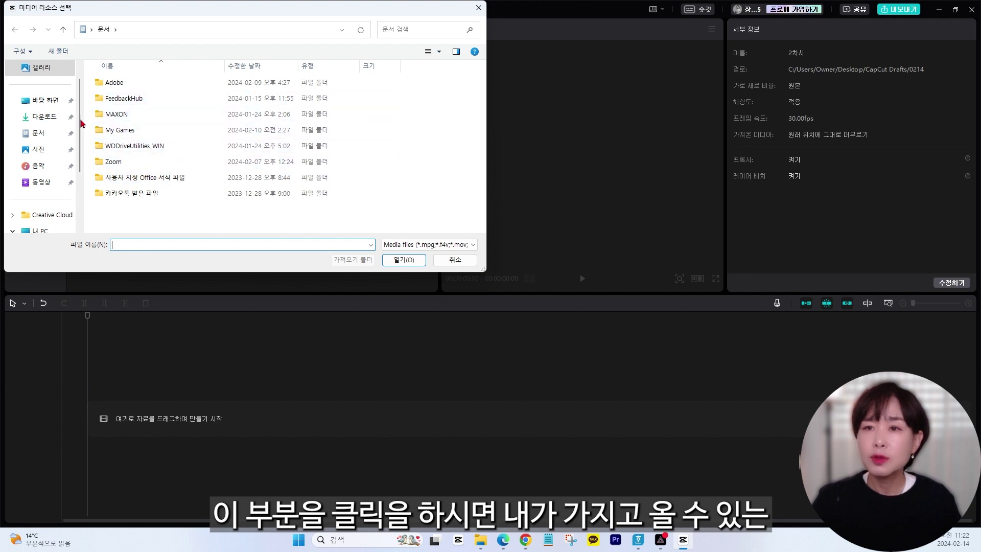
{"action": "left_click", "coordinate": [54, 104]}
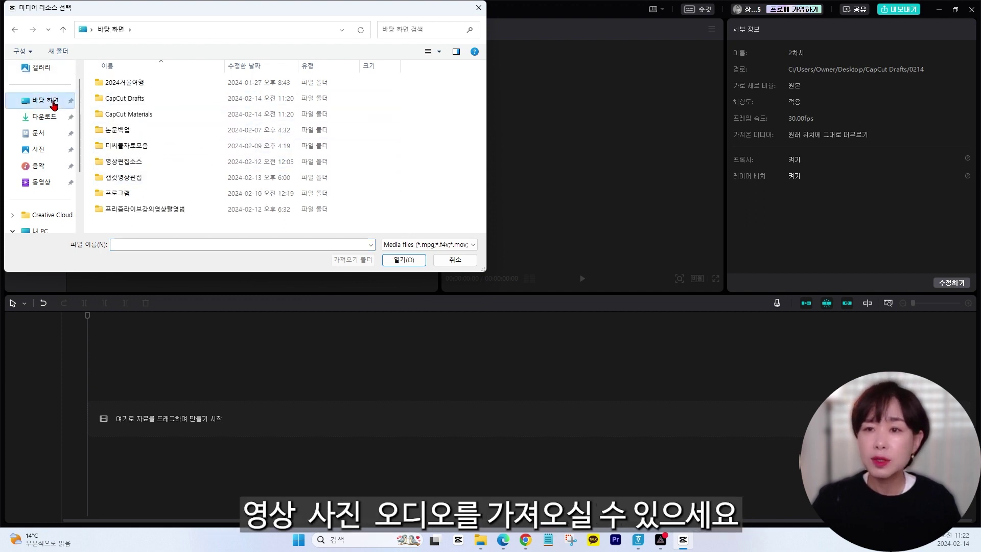
{"action": "double_click", "coordinate": [134, 113]}
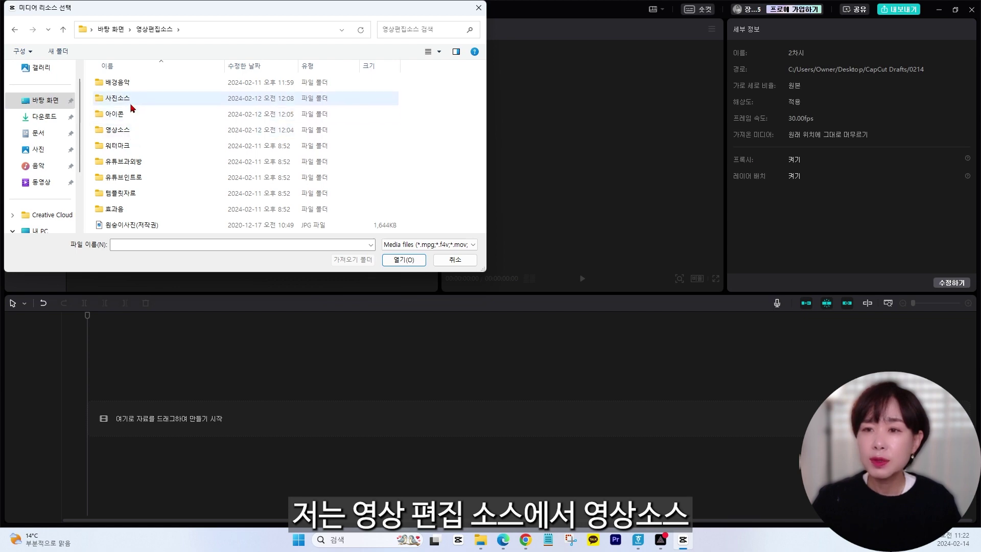
{"action": "double_click", "coordinate": [129, 132]}
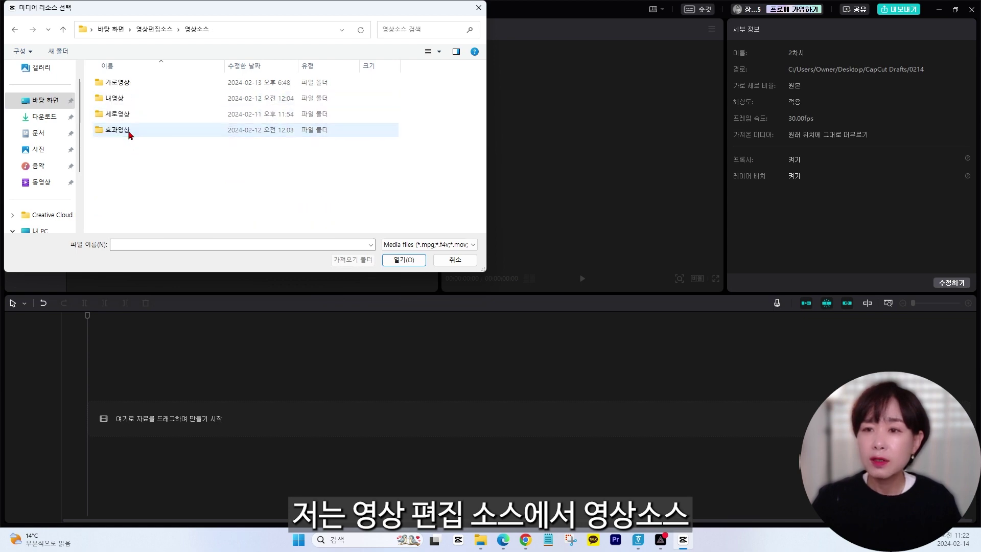
{"action": "double_click", "coordinate": [115, 82]}
Step: Import the single video woman_-_61893 (540p) into the project, and undo the import
{"action": "scroll", "coordinate": [317, 176], "scroll_direction": "down", "scroll_amount": 5}
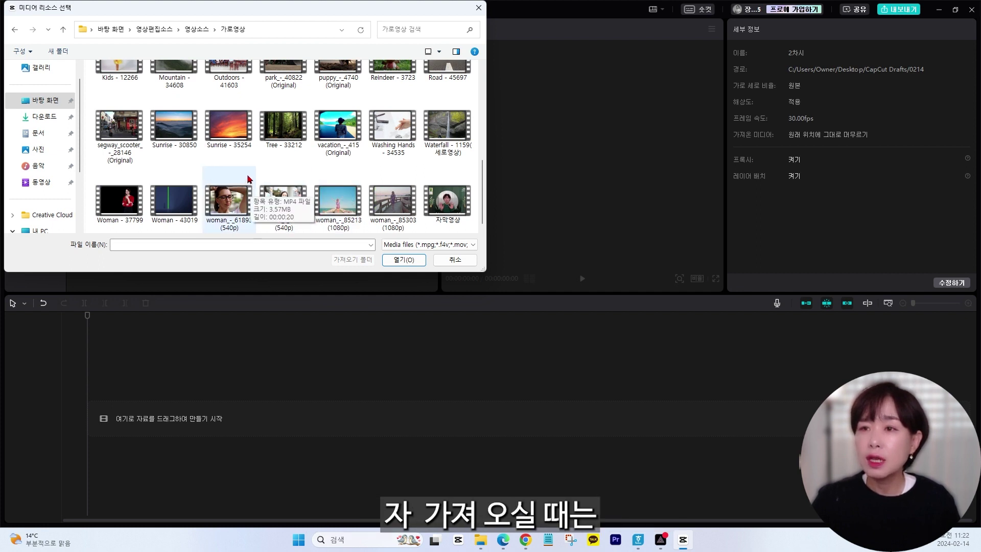
{"action": "left_click", "coordinate": [236, 212]}
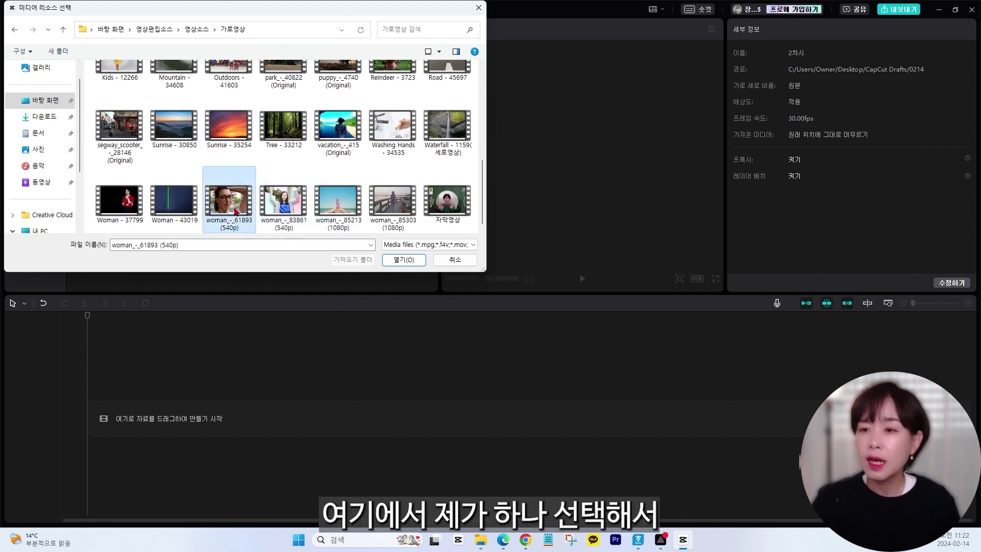
{"action": "left_click", "coordinate": [401, 260]}
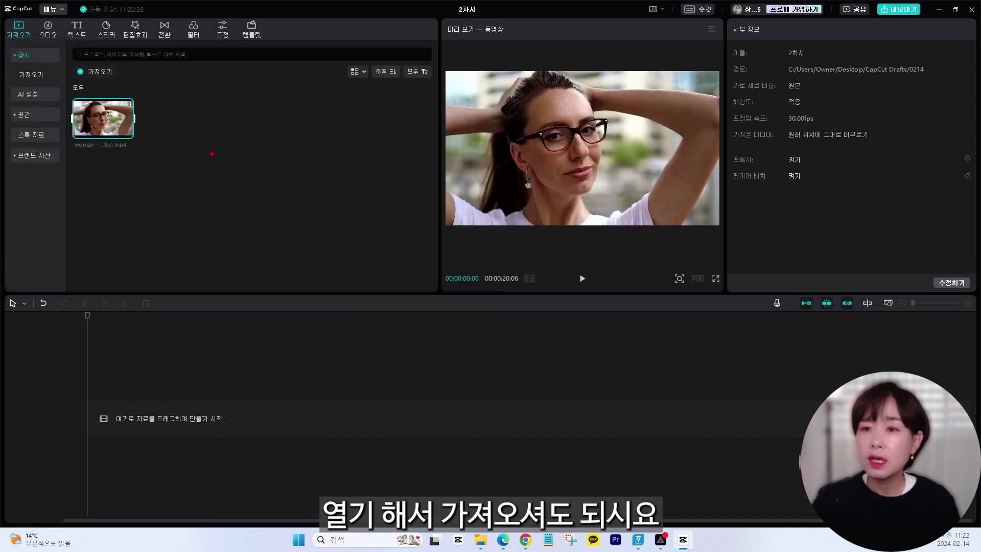
{"action": "key", "text": "ctrl+z"}
Step: Import the two videos woman_-_61893 (540p) and woman_-_83861 (540p) together from the 가로영상 folder
{"action": "left_click", "coordinate": [249, 161]}
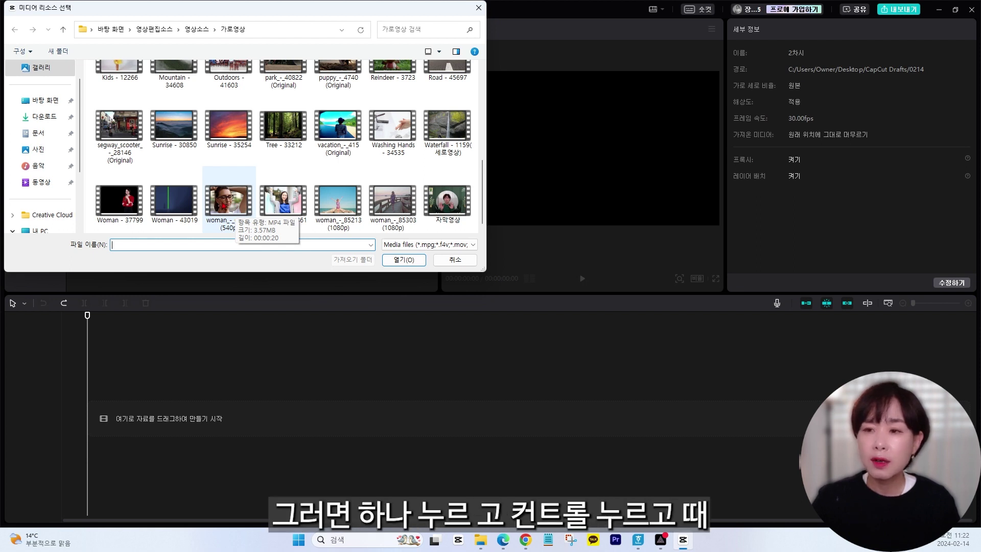
{"action": "left_click", "coordinate": [224, 207]}
{"action": "left_click", "coordinate": [280, 203], "text": "ctrl"}
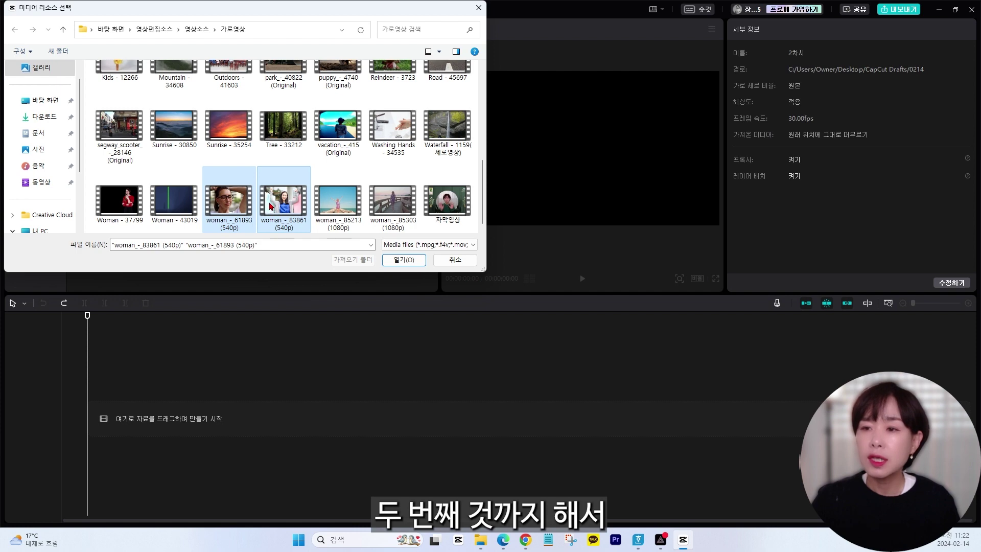
{"action": "left_click", "coordinate": [400, 261]}
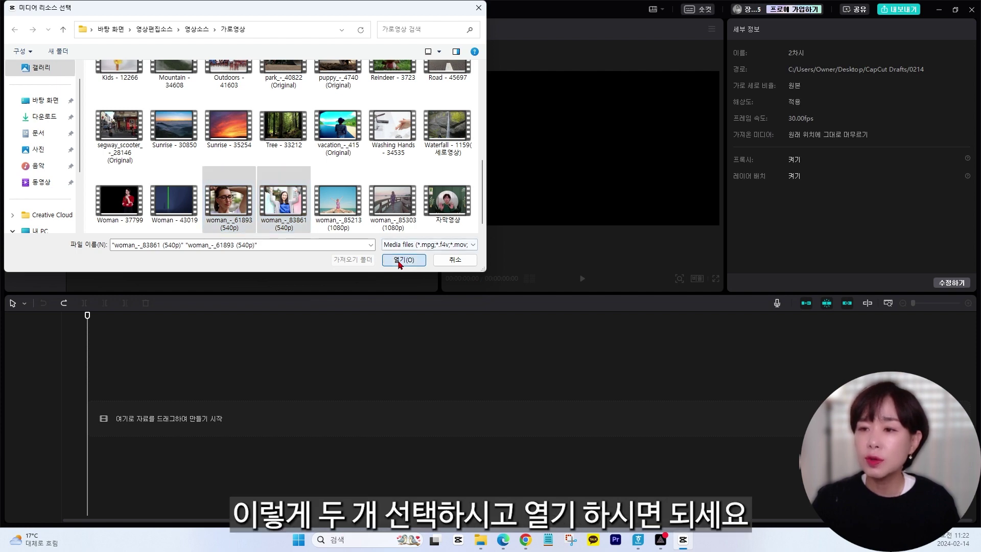
Step: Import every video in the 가로영상 folder, from 129421 (540p) through 자막영상, and undo the import
{"action": "key", "text": "ctrl+i"}
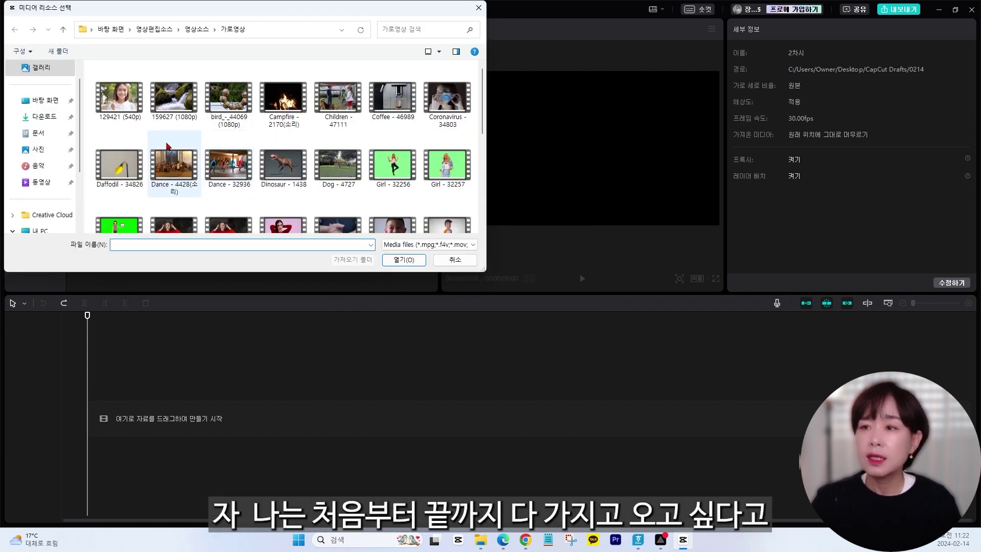
{"action": "left_click", "coordinate": [120, 105]}
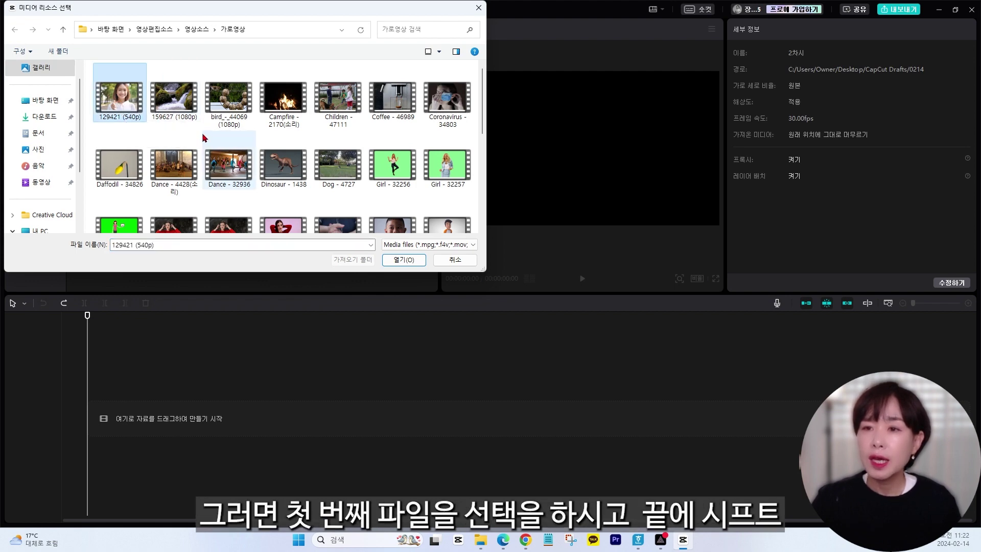
{"action": "scroll", "coordinate": [210, 144], "scroll_direction": "down", "scroll_amount": 10}
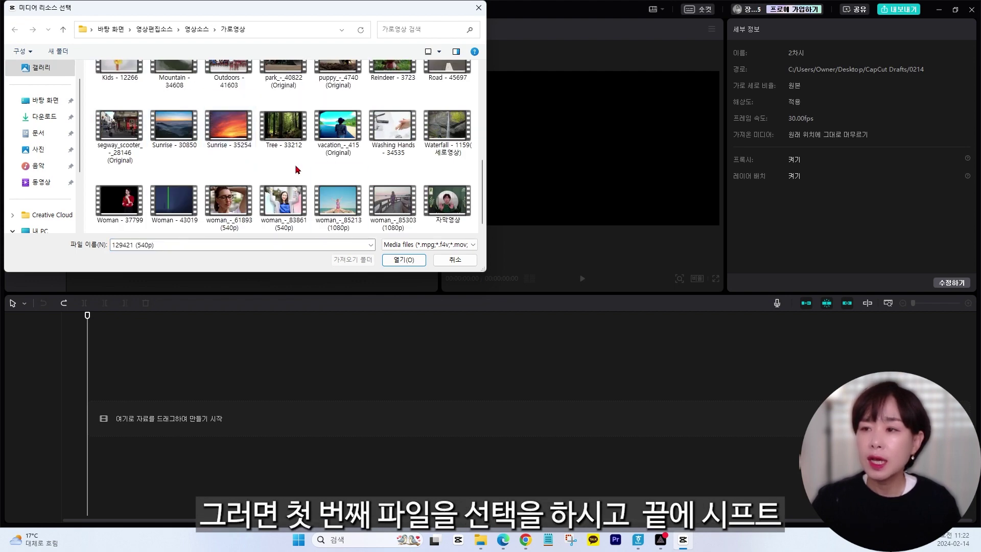
{"action": "left_click", "coordinate": [449, 215], "text": "shift"}
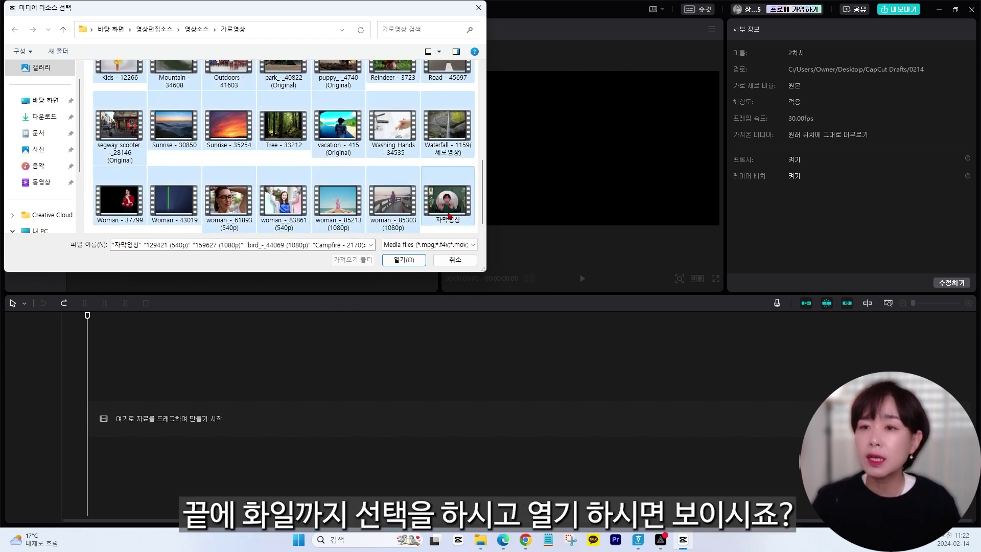
{"action": "left_click", "coordinate": [404, 260]}
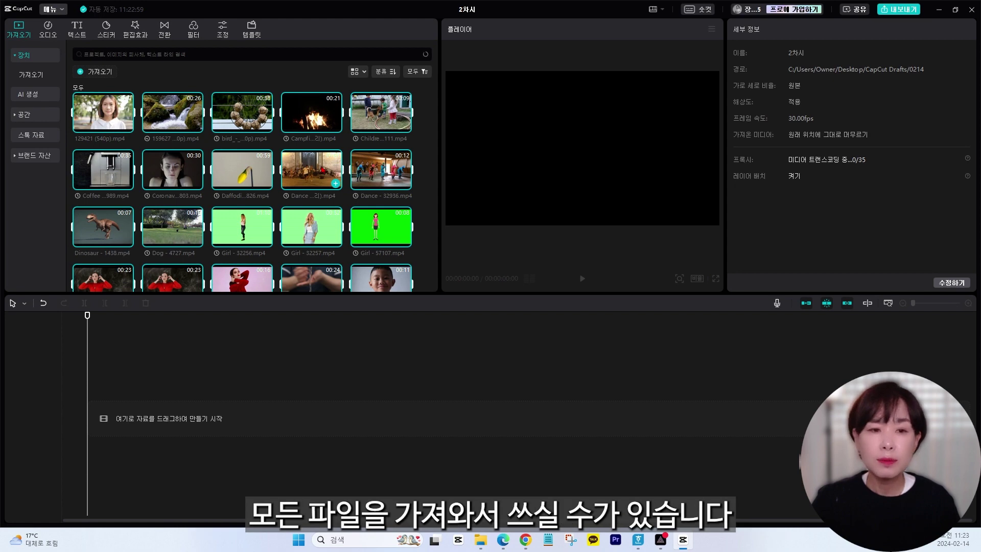
{"action": "key", "text": "ctrl+z"}
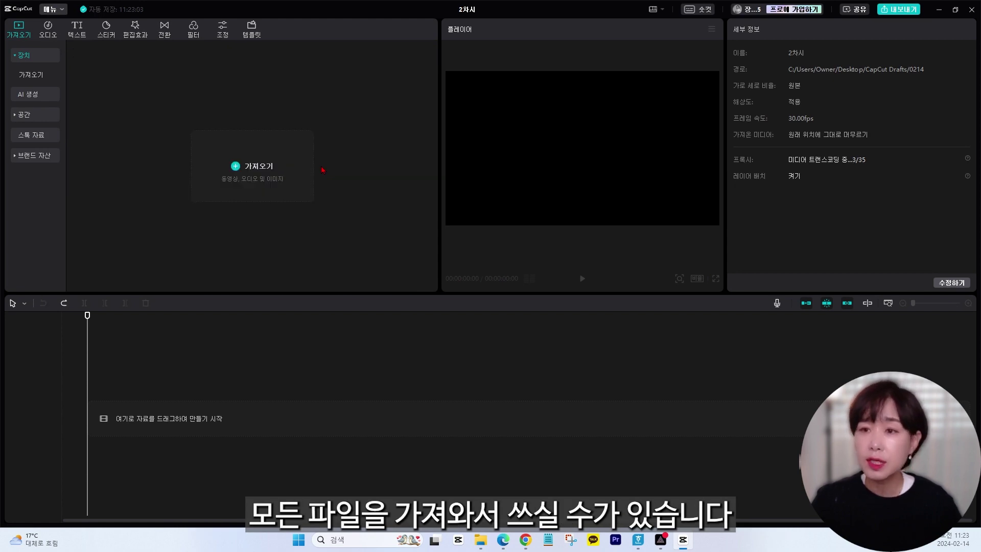
Step: Import the whole 가로영상 folder from 영상소스 as one media item and open it to view its clips
{"action": "left_click", "coordinate": [306, 170]}
{"action": "left_click", "coordinate": [62, 31]}
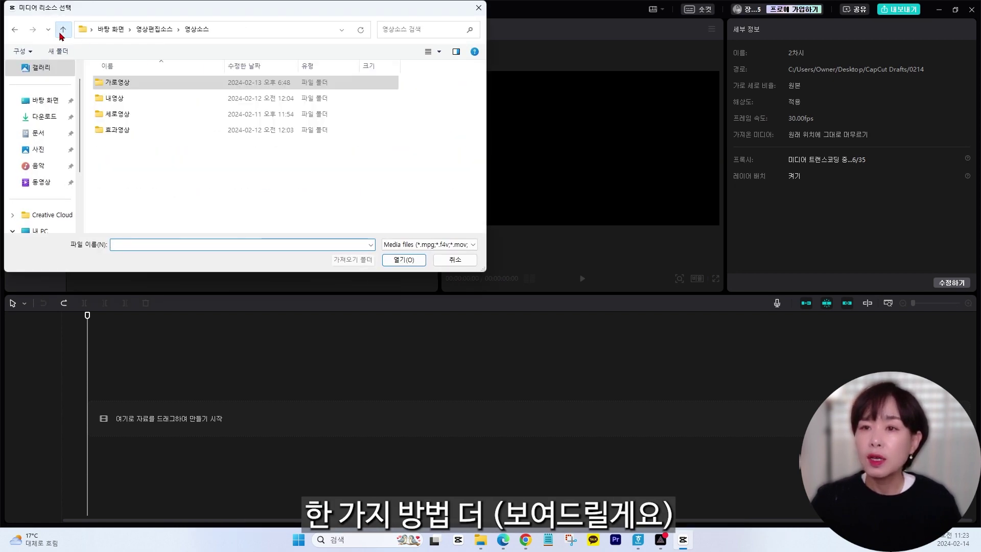
{"action": "left_click", "coordinate": [132, 88]}
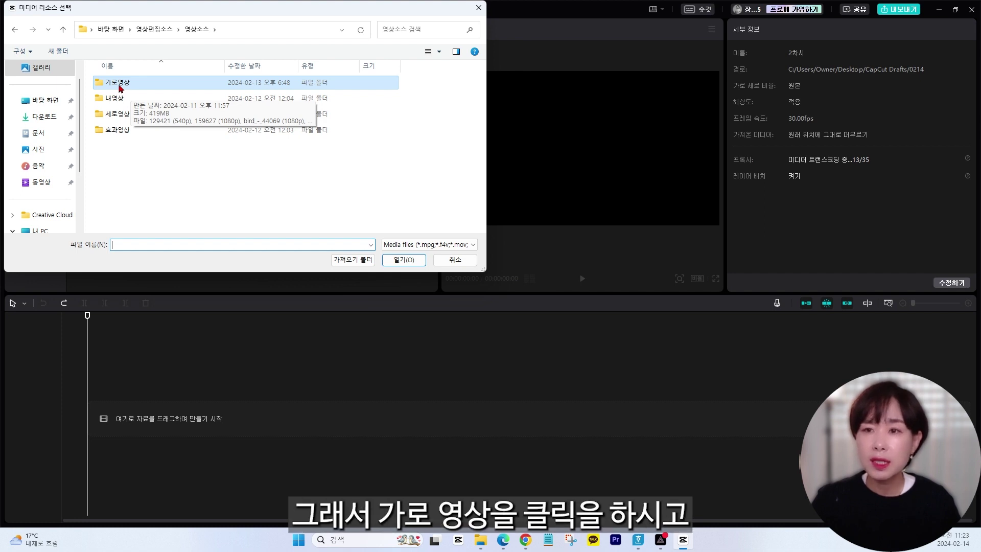
{"action": "left_click", "coordinate": [353, 261]}
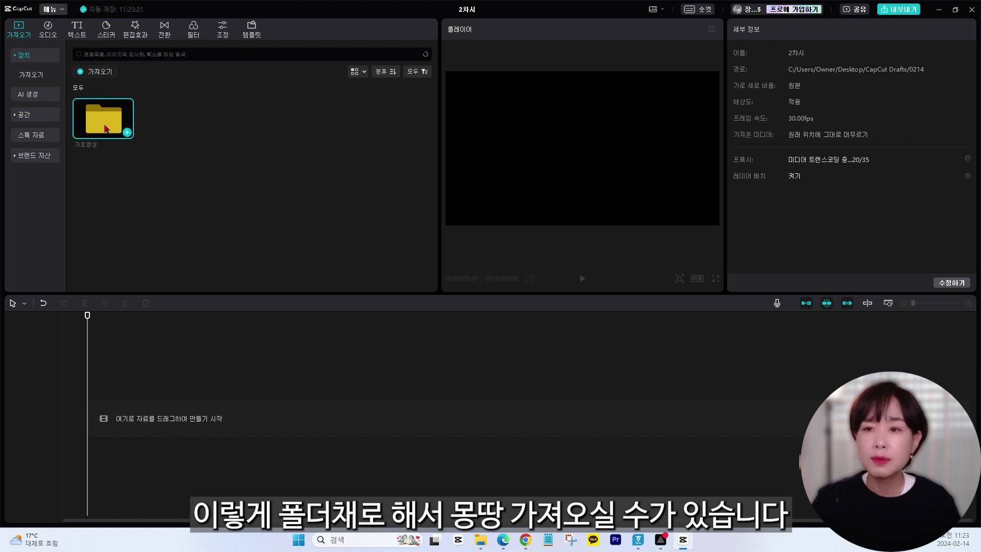
{"action": "double_click", "coordinate": [106, 128]}
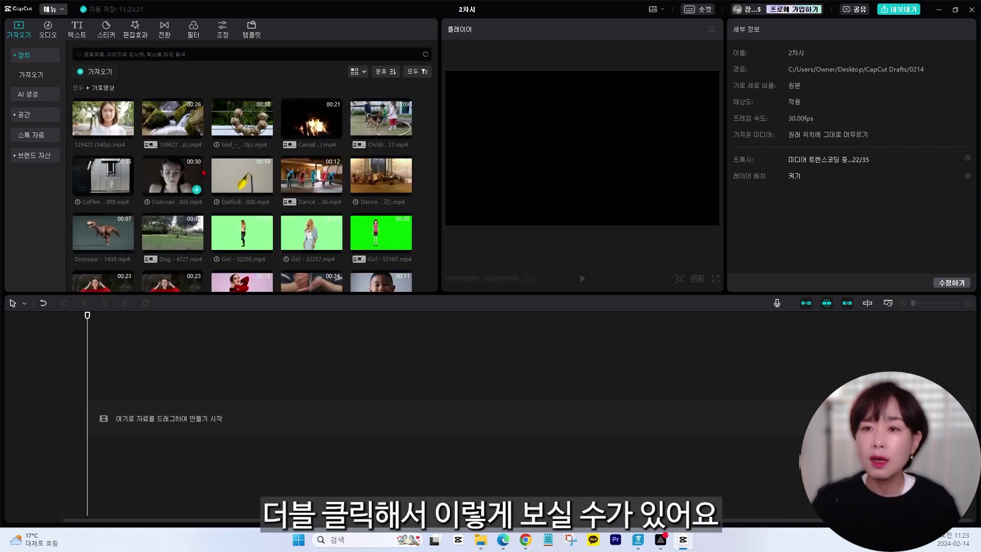
Step: Import only the videos woman_-_61893 (540p) and woman_-_83861 (540p) from the 가로영상 folder
{"action": "left_click", "coordinate": [95, 72]}
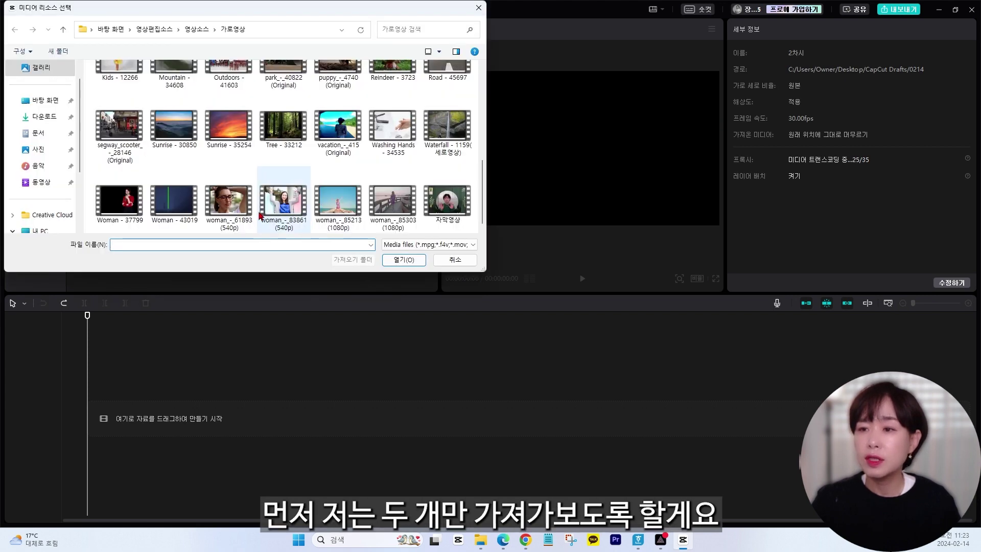
{"action": "left_click", "coordinate": [229, 204]}
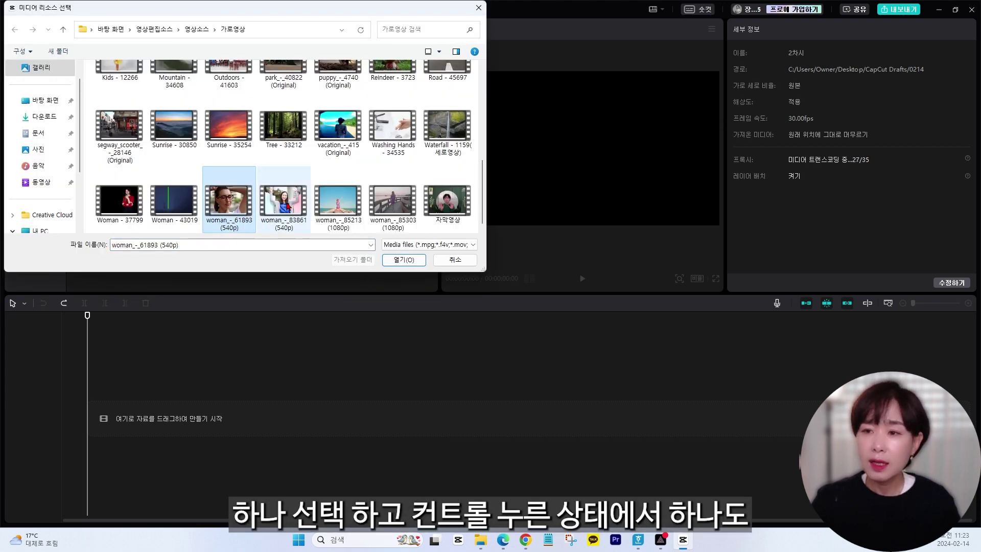
{"action": "left_click", "coordinate": [284, 208], "text": "ctrl"}
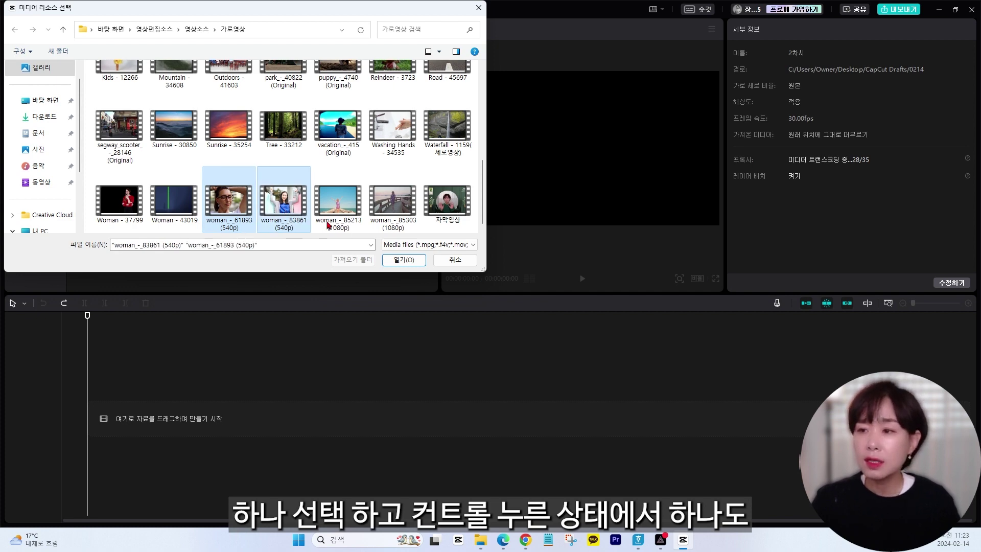
{"action": "left_click", "coordinate": [404, 261]}
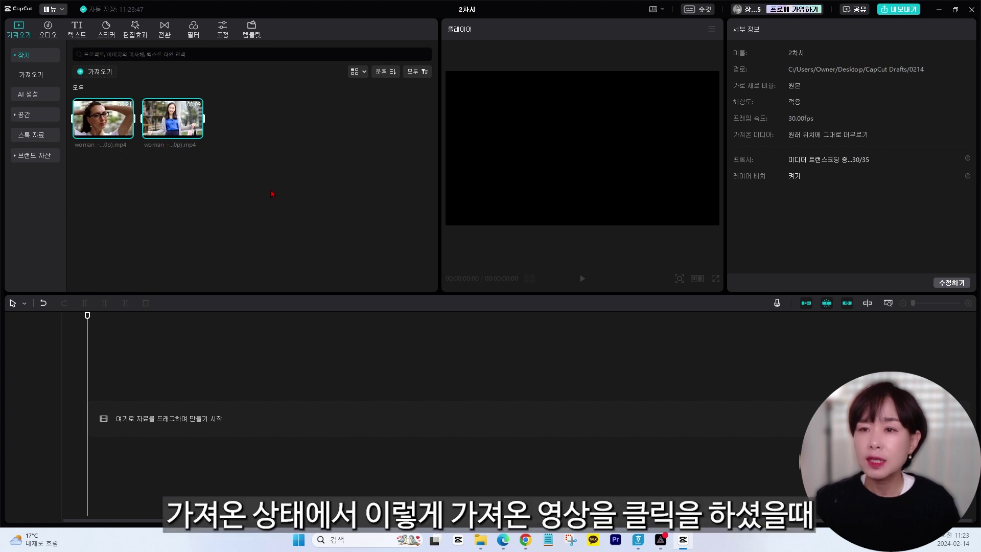
Step: Preview the two imported videos and enlarge the player area by widening it in both directions
{"action": "left_click", "coordinate": [109, 117]}
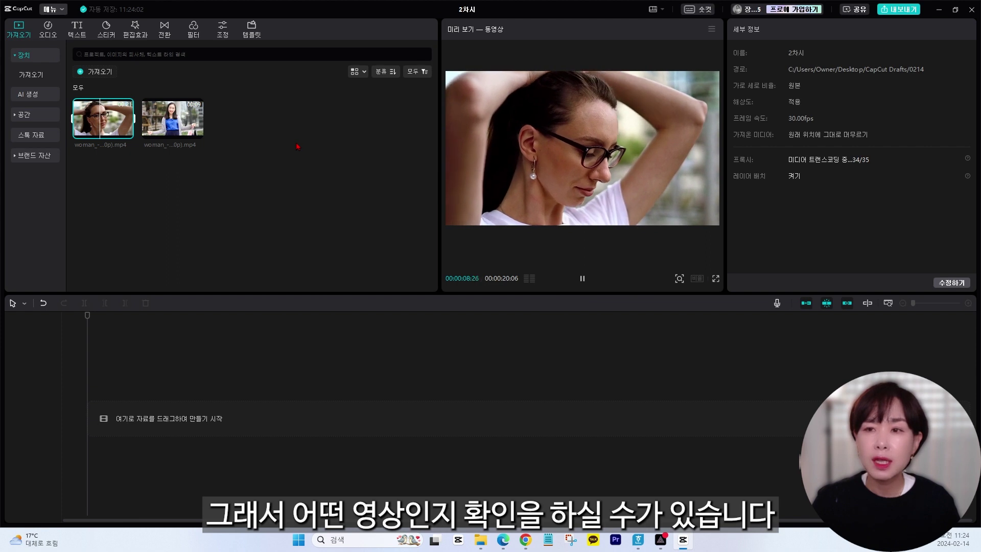
{"action": "left_click", "coordinate": [178, 134]}
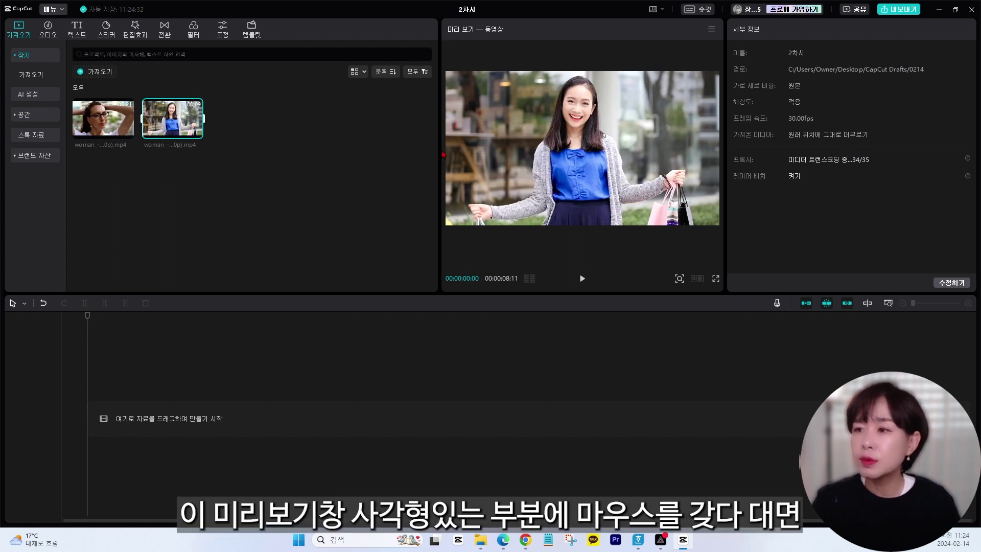
{"action": "left_click_drag", "start_coordinate": [440, 151], "coordinate": [323, 156]}
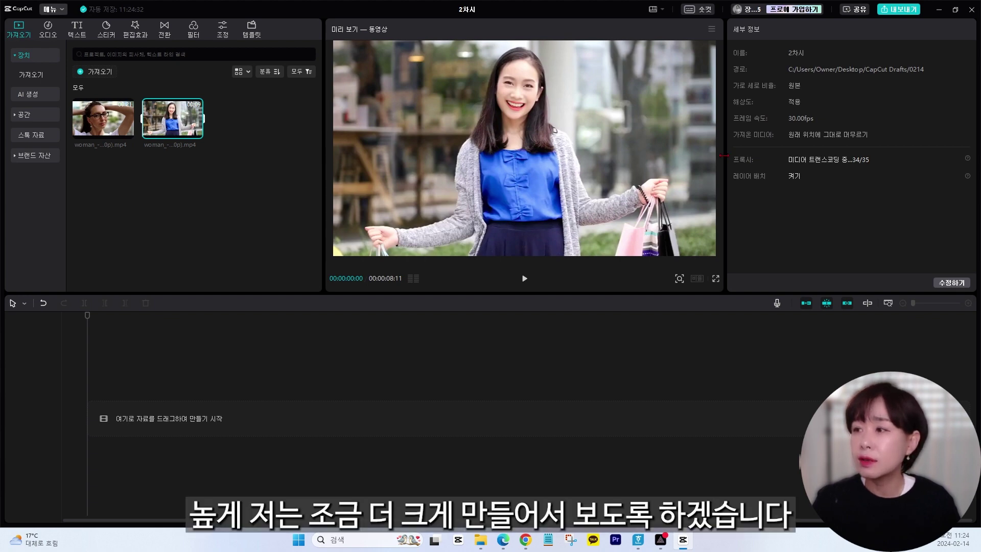
{"action": "left_click_drag", "start_coordinate": [724, 160], "coordinate": [744, 157]}
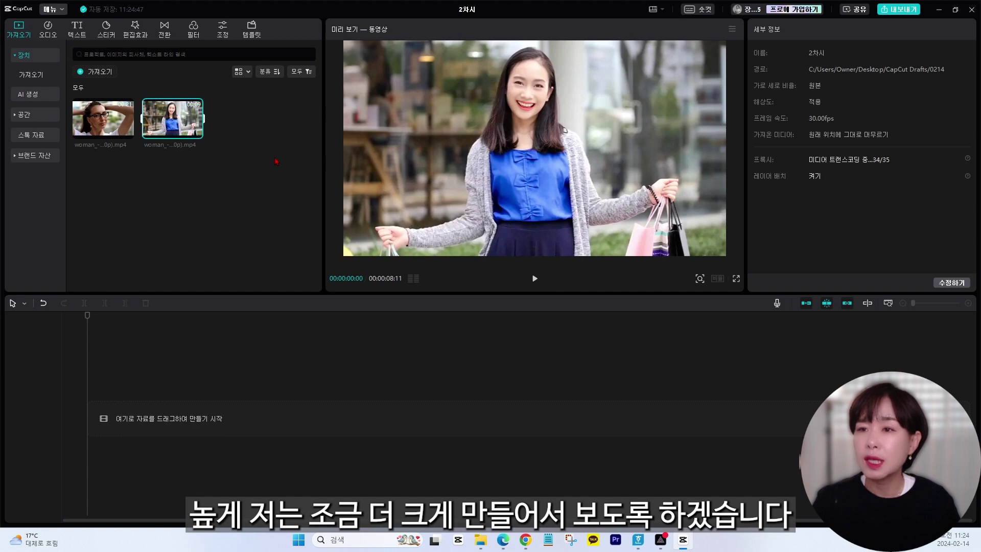
{"action": "left_click", "coordinate": [100, 127]}
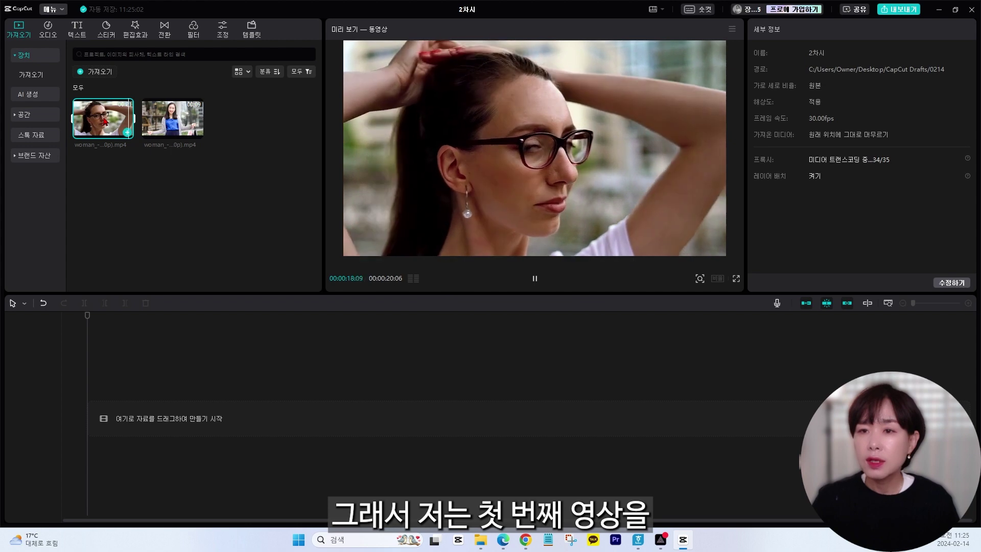
Step: Place the two imported videos end to end on the timeline, woman_-_61893 (540p) first, and undo both placements
{"action": "left_click_drag", "start_coordinate": [105, 122], "coordinate": [112, 419]}
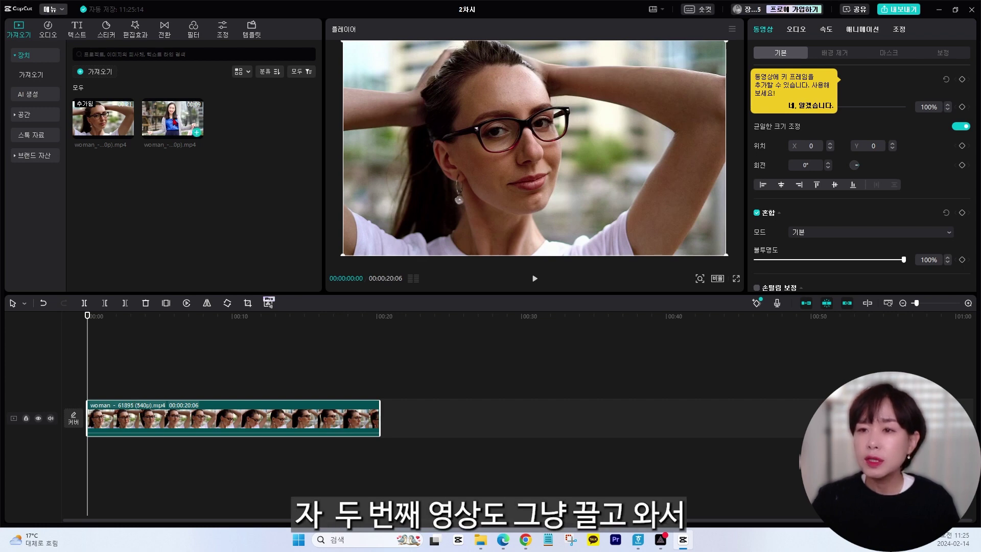
{"action": "left_click_drag", "start_coordinate": [172, 119], "coordinate": [395, 422]}
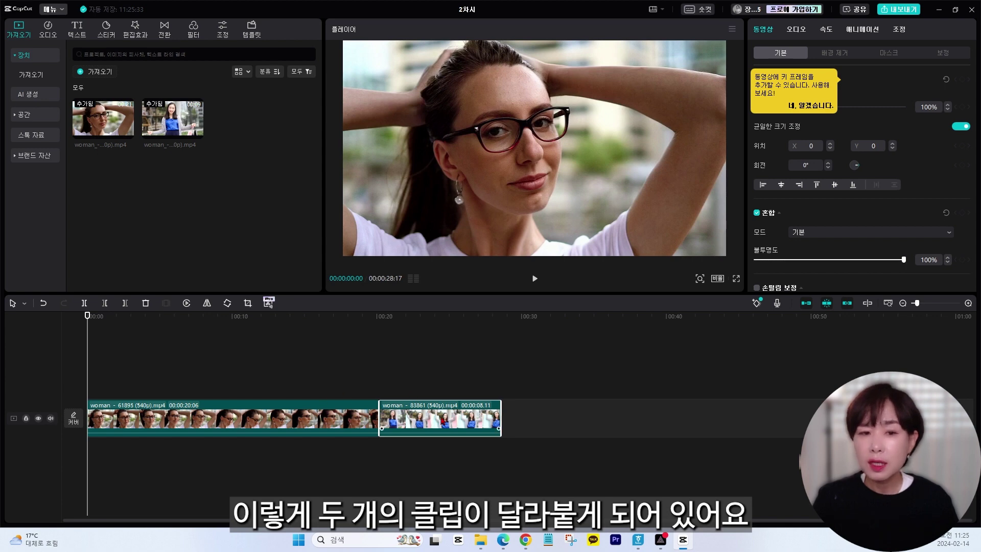
{"action": "key", "text": "ctrl+z"}
{"action": "key", "text": "ctrl+z"}
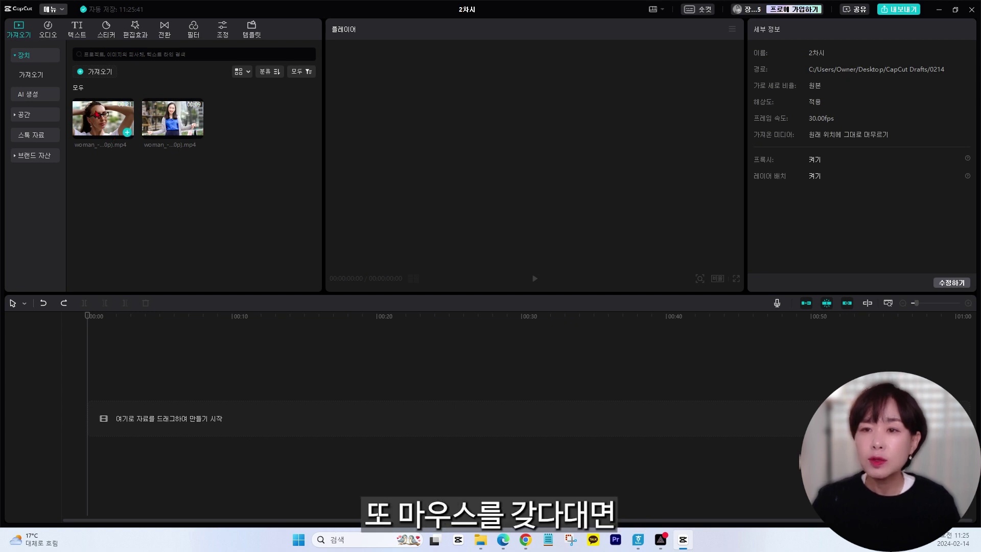
Step: Add woman_-_61893 (540p) and woman_-_83861 (540p) to the main track, both with the playhead at the start of the timeline
{"action": "mouse_move", "coordinate": [106, 128]}
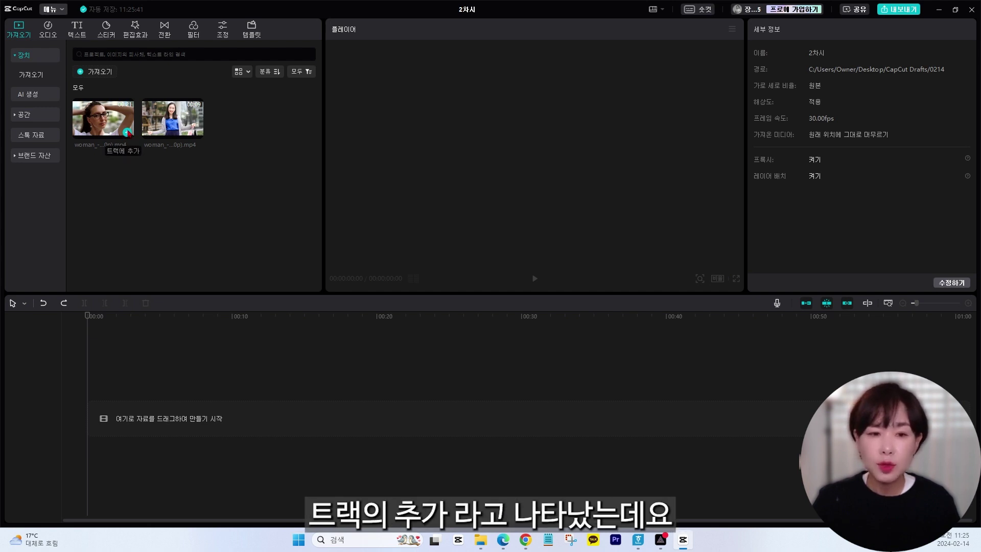
{"action": "left_click", "coordinate": [126, 133]}
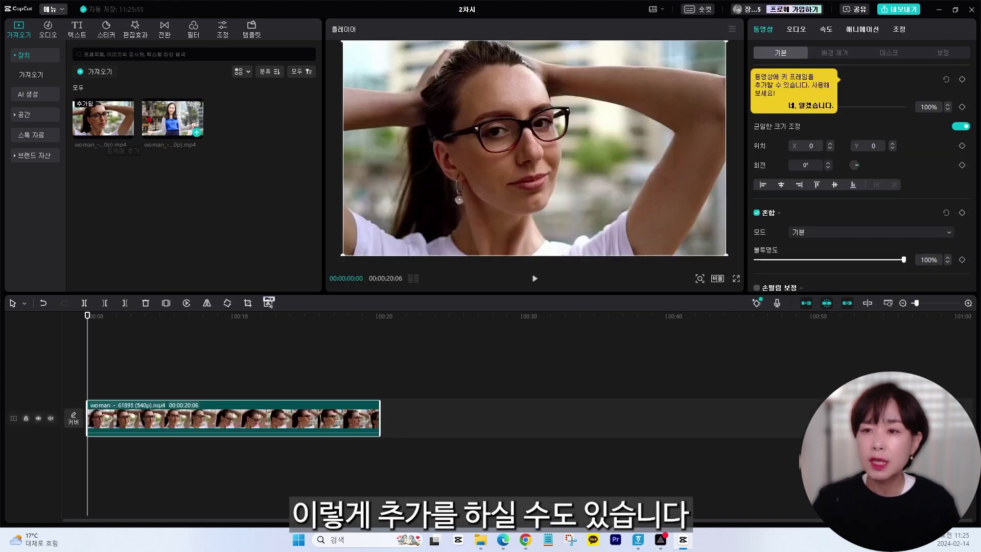
{"action": "mouse_move", "coordinate": [197, 134]}
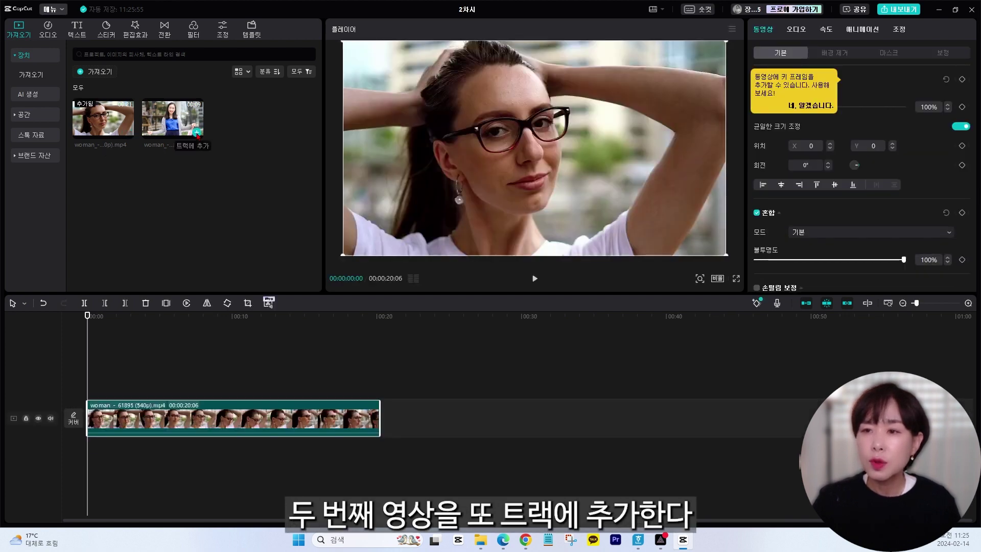
{"action": "left_click", "coordinate": [198, 133]}
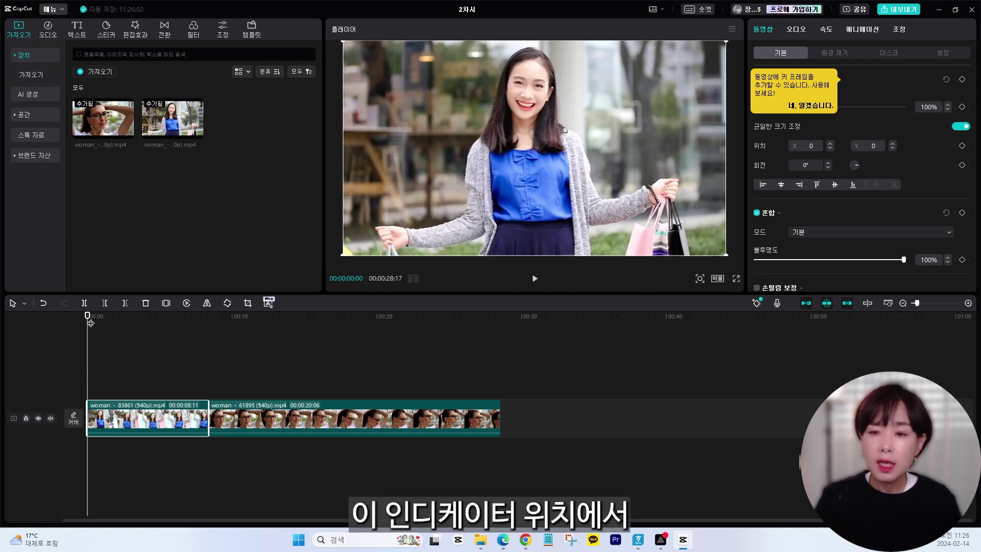
Step: Move the playhead to the end of the last clip, add woman_-_83861 (540p) there again, and undo that addition
{"action": "left_click_drag", "start_coordinate": [88, 318], "coordinate": [230, 348]}
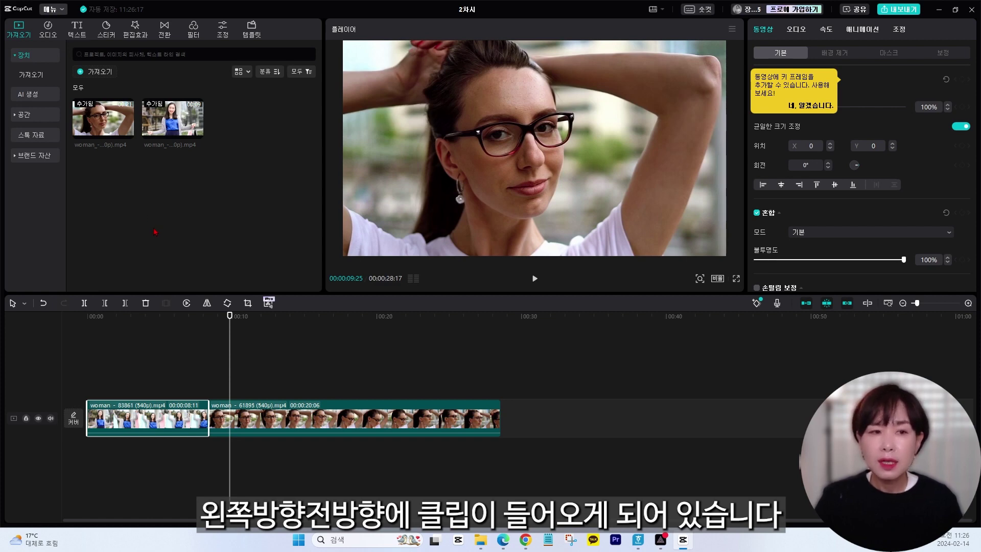
{"action": "left_click_drag", "start_coordinate": [229, 320], "coordinate": [501, 343]}
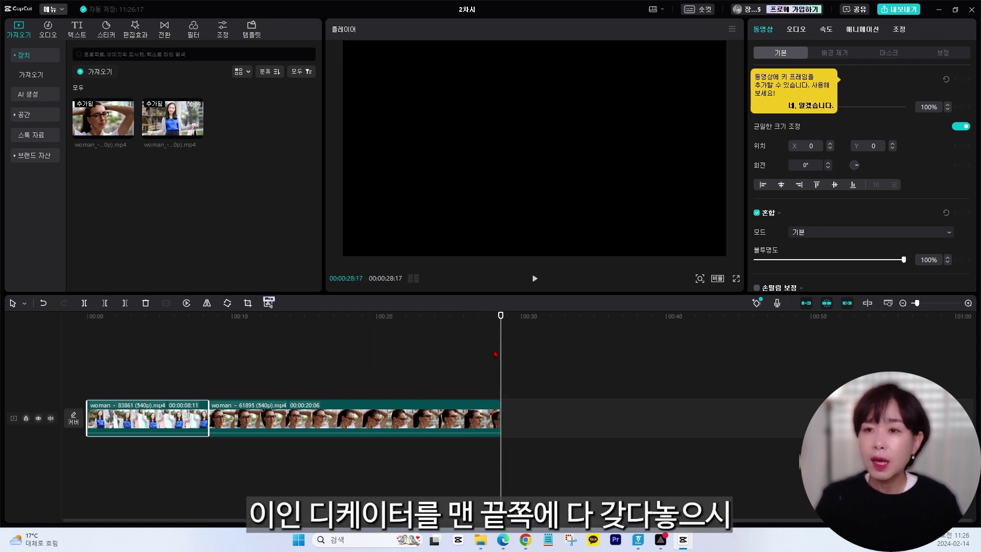
{"action": "left_click", "coordinate": [201, 132]}
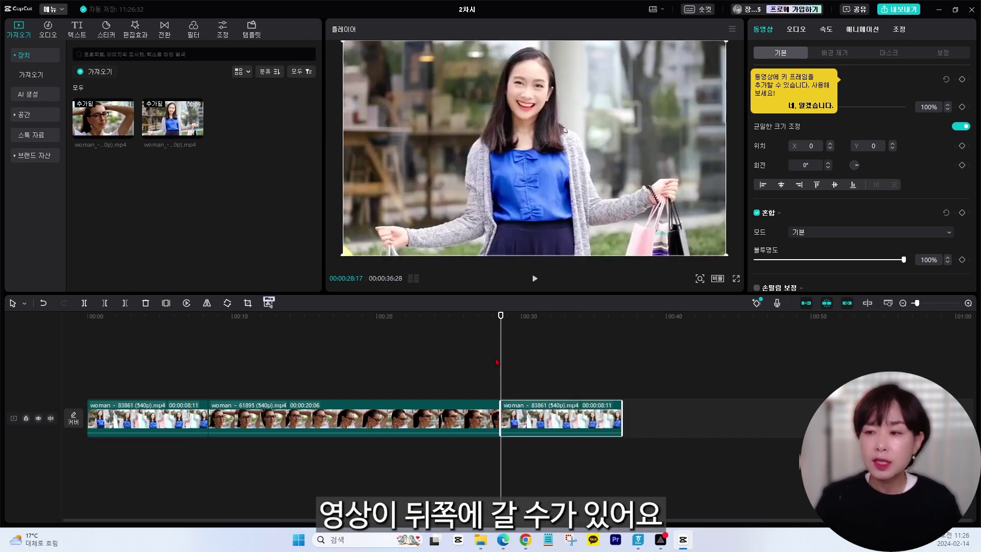
{"action": "key", "text": "ctrl+z"}
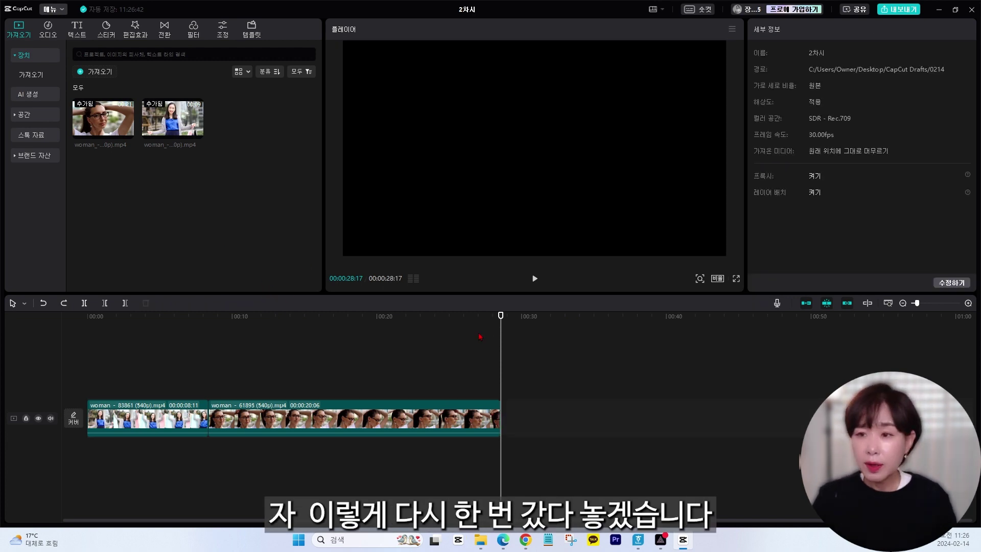
Step: Undo the remaining clip placements and place woman_-_61893 (540p) on the timeline, followed directly by woman_-_83861 (540p)
{"action": "key", "text": "ctrl+z"}
{"action": "left_click_drag", "start_coordinate": [107, 123], "coordinate": [116, 422]}
{"action": "left_click_drag", "start_coordinate": [173, 120], "coordinate": [392, 410]}
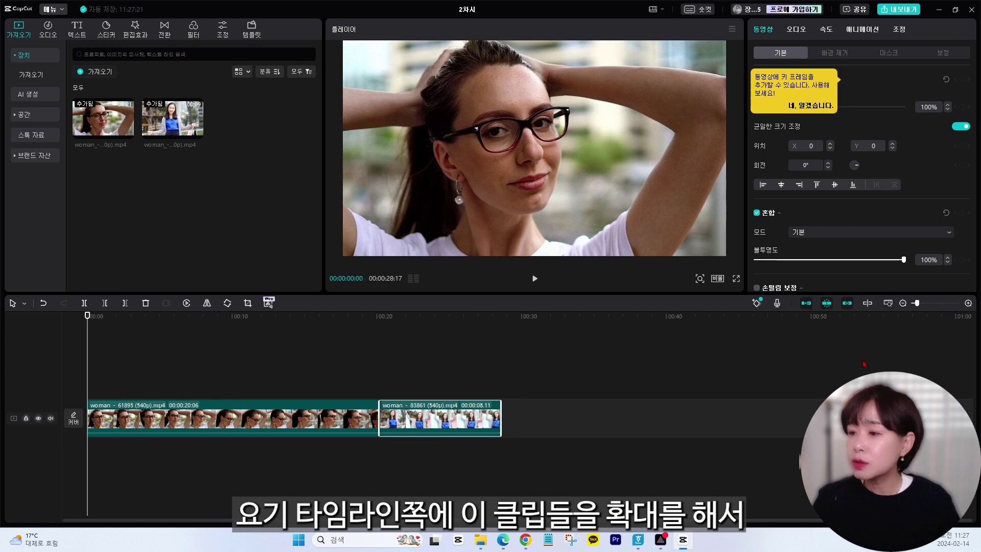
Step: Zoom the timeline in and out repeatedly to examine the two clips in close-up and in overview
{"action": "left_click", "coordinate": [968, 303]}
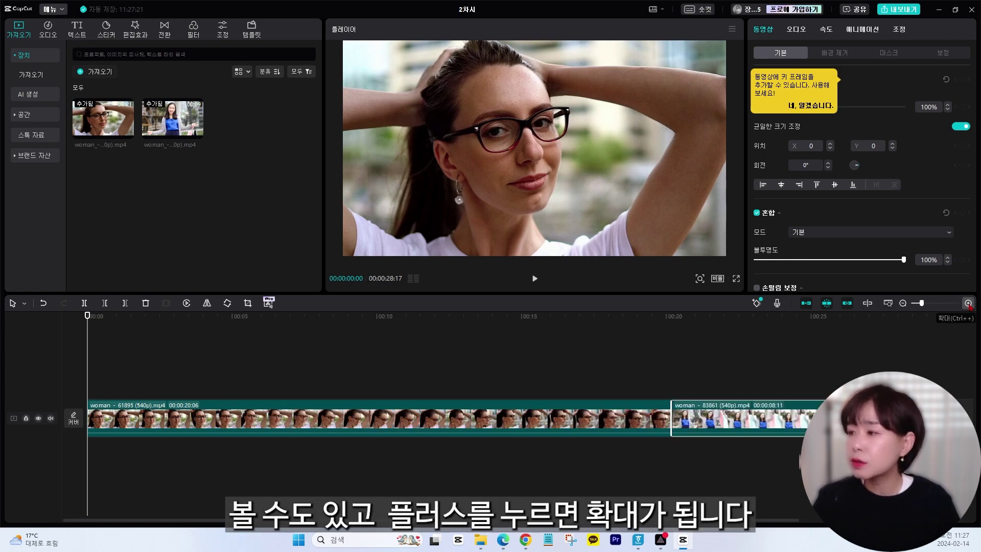
{"action": "left_click", "coordinate": [903, 303]}
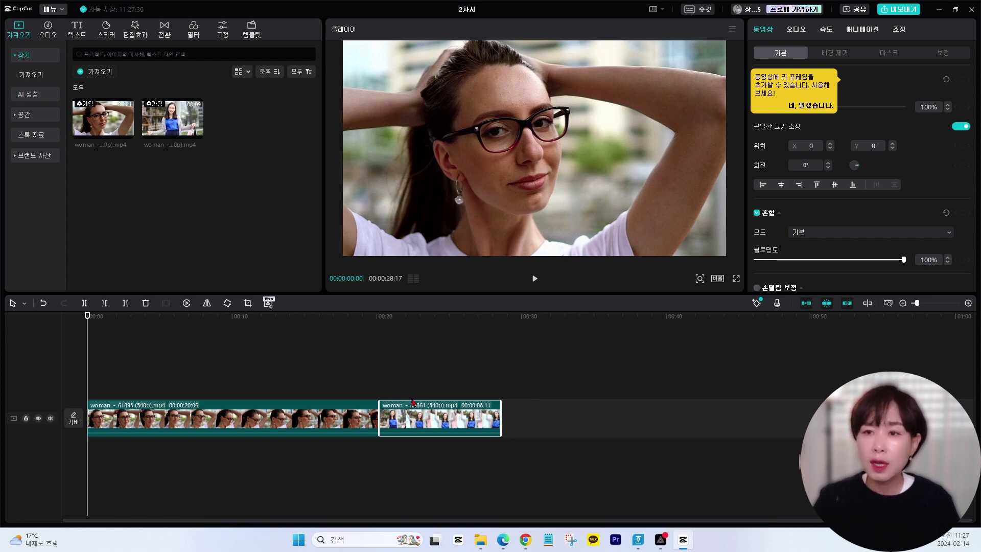
{"action": "left_click", "coordinate": [968, 304]}
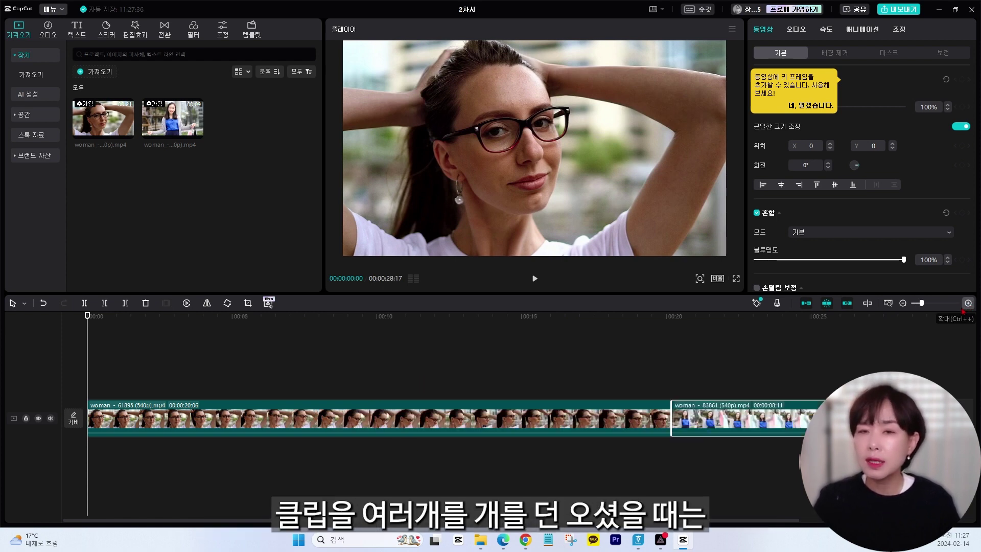
{"action": "left_click", "coordinate": [903, 304]}
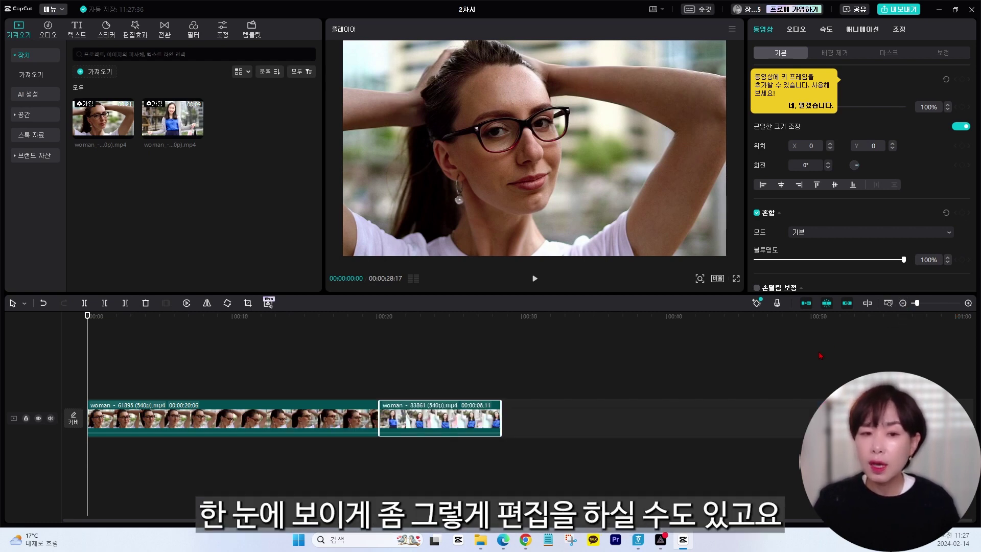
{"action": "left_click", "coordinate": [889, 305]}
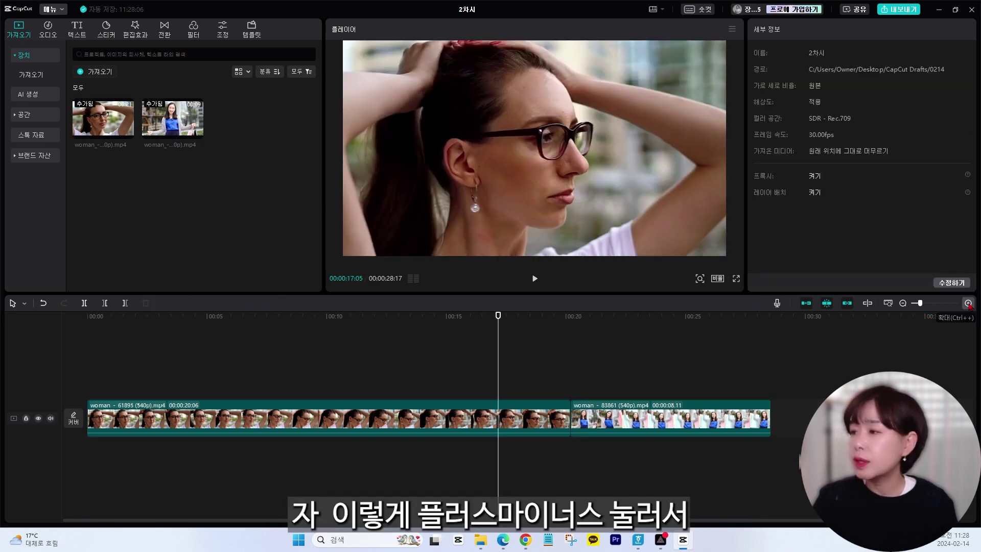
{"action": "left_click", "coordinate": [903, 303]}
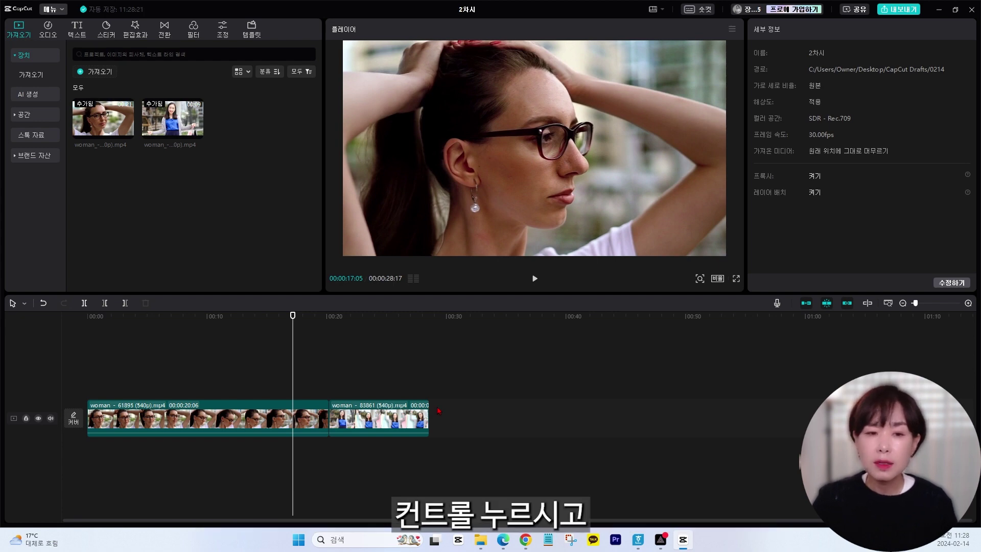
{"action": "scroll", "coordinate": [474, 415], "scroll_direction": "up", "scroll_amount": 3}
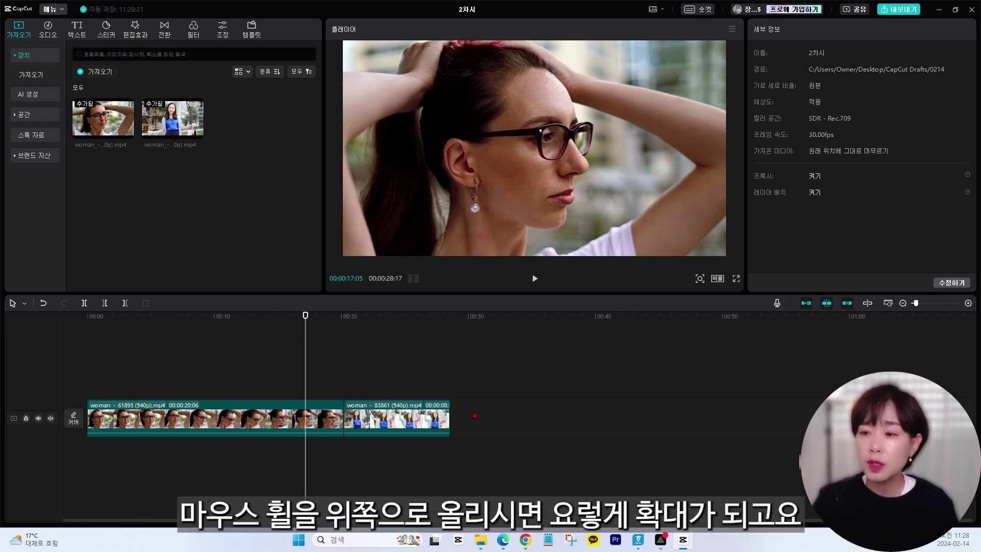
{"action": "scroll", "coordinate": [474, 416], "scroll_direction": "up", "scroll_amount": 3}
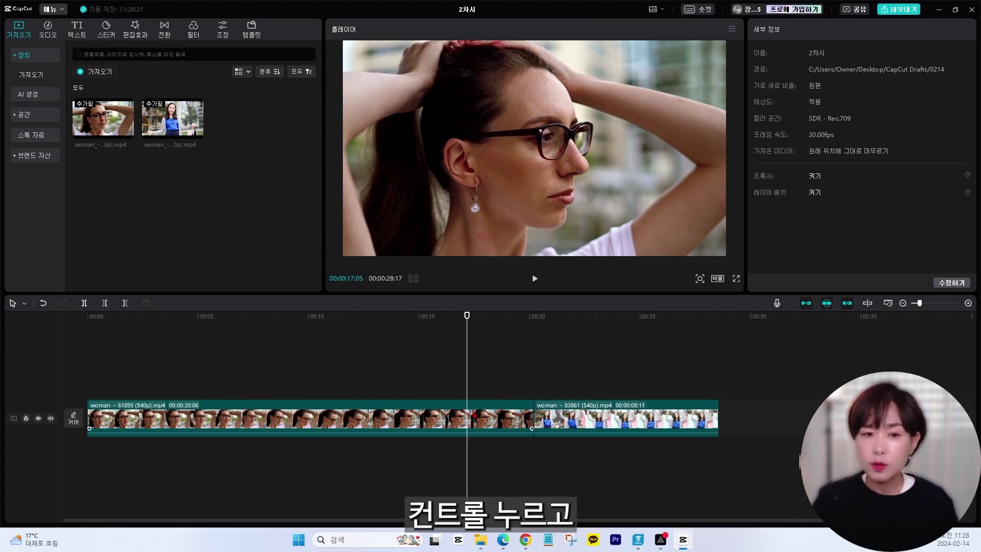
{"action": "scroll", "coordinate": [475, 415], "scroll_direction": "down", "scroll_amount": 4}
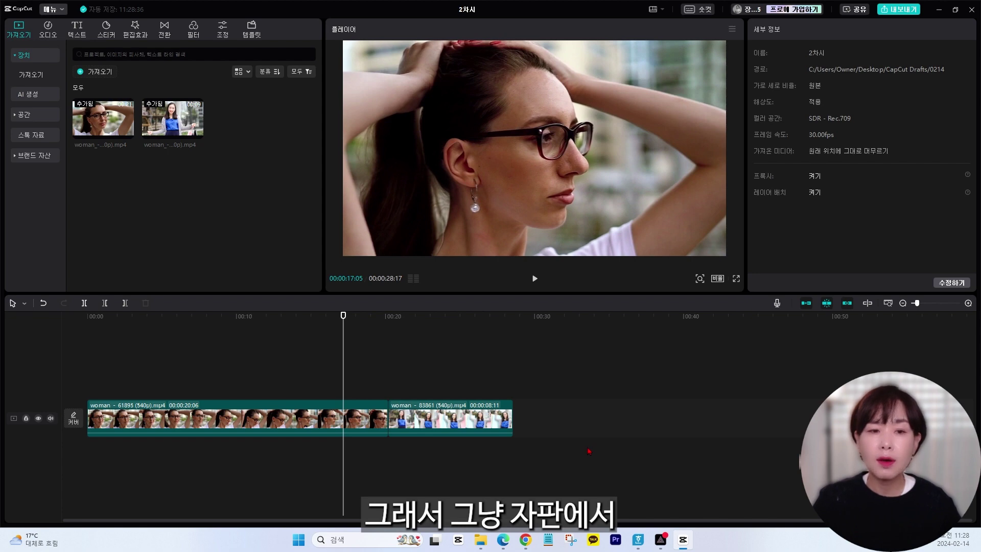
{"action": "scroll", "coordinate": [580, 433], "scroll_direction": "up", "scroll_amount": 4}
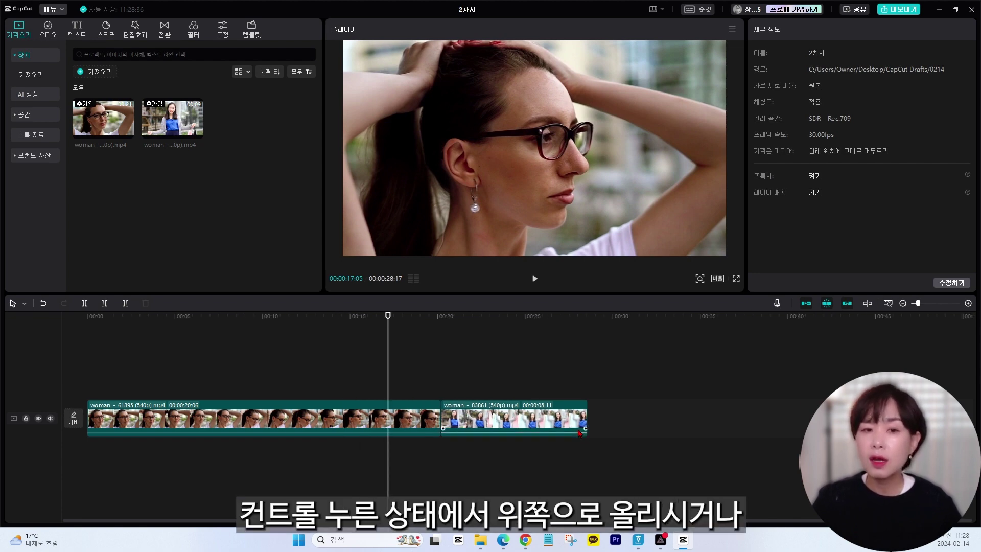
{"action": "scroll", "coordinate": [580, 433], "scroll_direction": "down", "scroll_amount": 3}
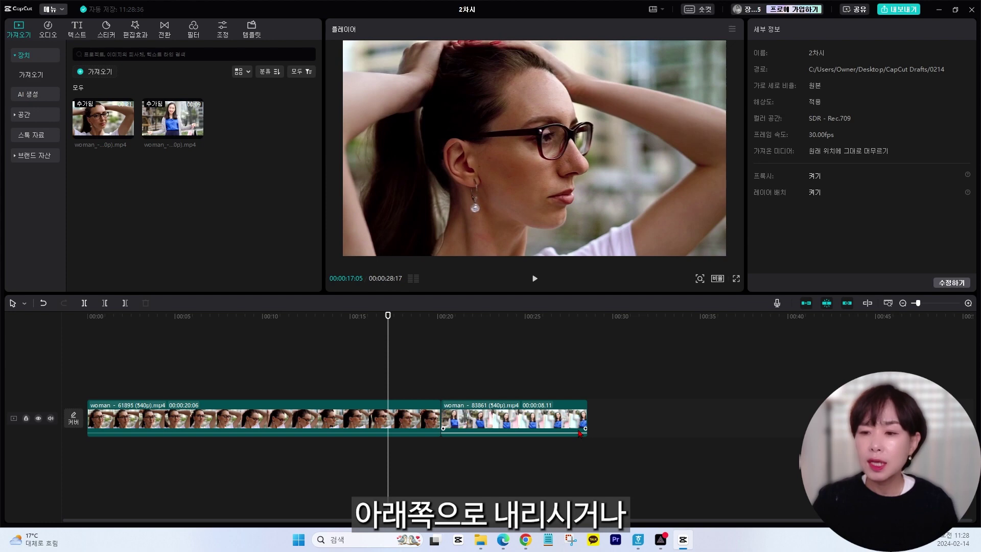
Step: Scrub the playhead back to about 00:00:07:21 in the first clip and return it to the start of the timeline
{"action": "left_click", "coordinate": [388, 317]}
{"action": "left_click_drag", "start_coordinate": [388, 318], "coordinate": [221, 318]}
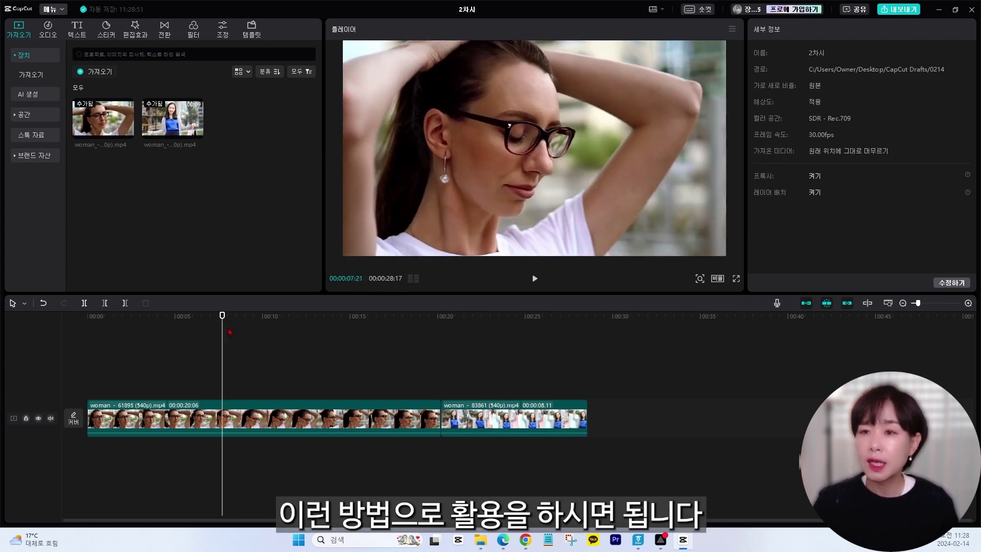
{"action": "key", "text": "Home"}
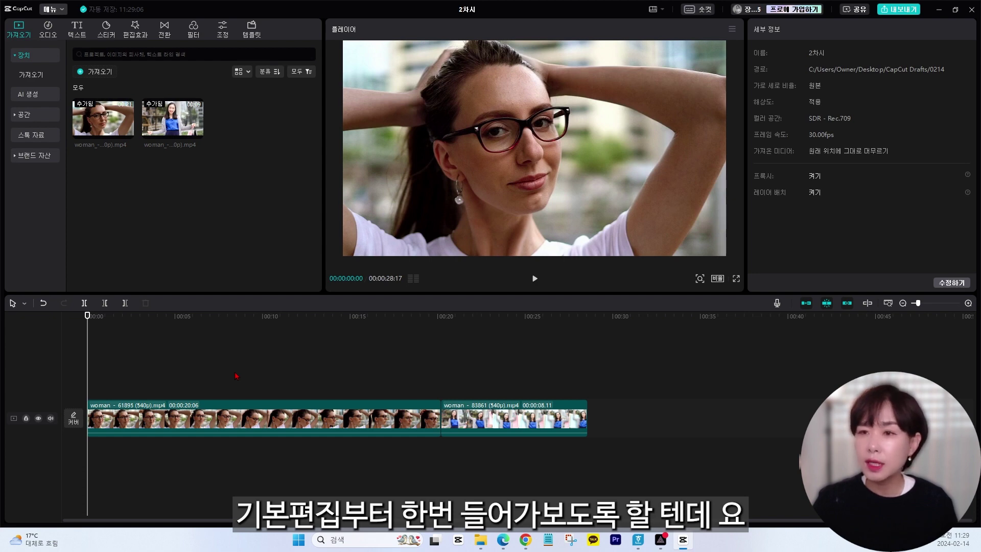
Step: Set the project's aspect ratio to 16:9
{"action": "mouse_move", "coordinate": [105, 128]}
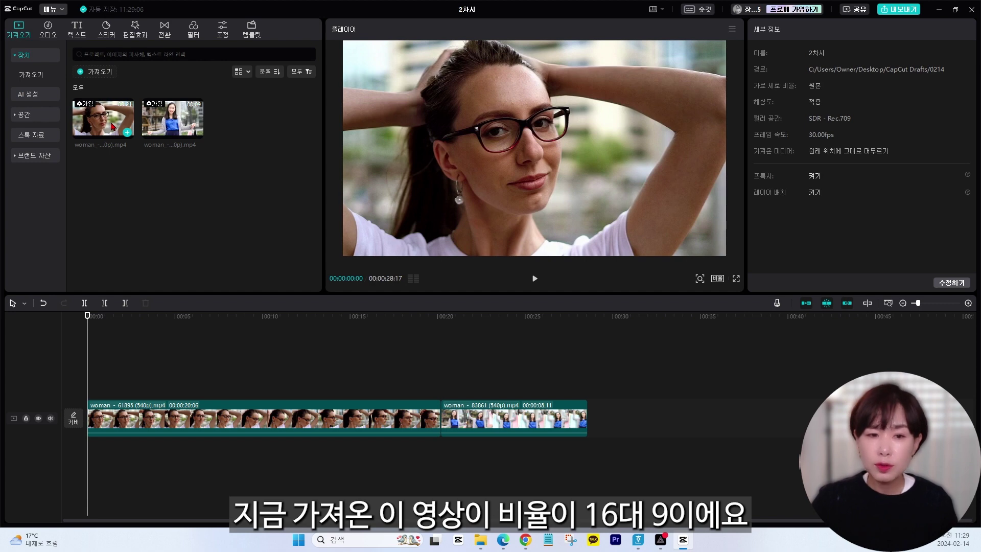
{"action": "mouse_move", "coordinate": [164, 120]}
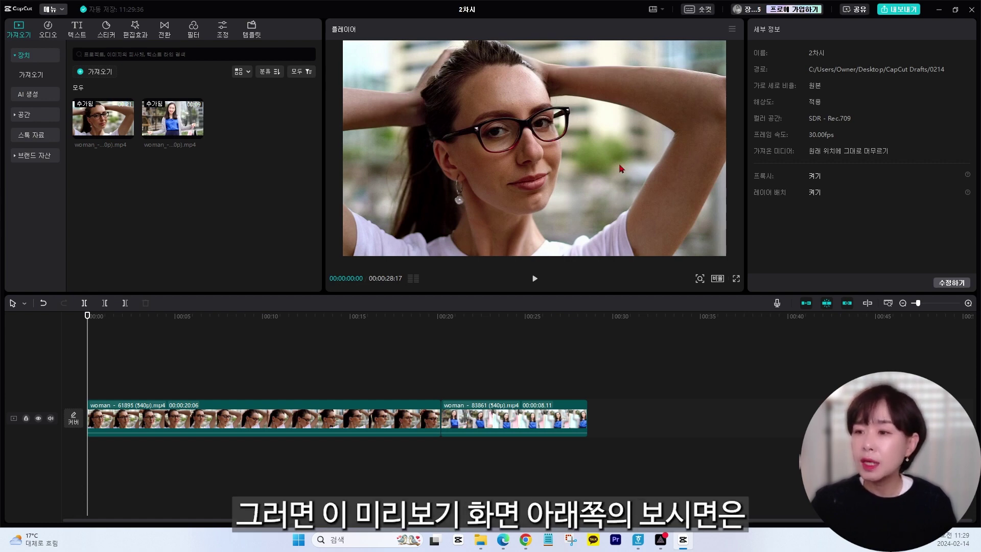
{"action": "left_click", "coordinate": [718, 279]}
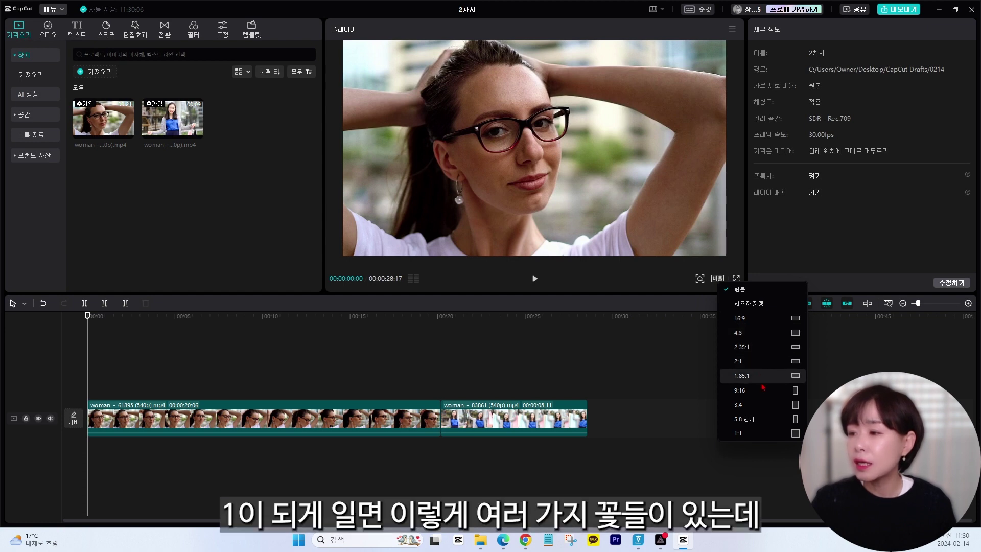
{"action": "left_click", "coordinate": [755, 318]}
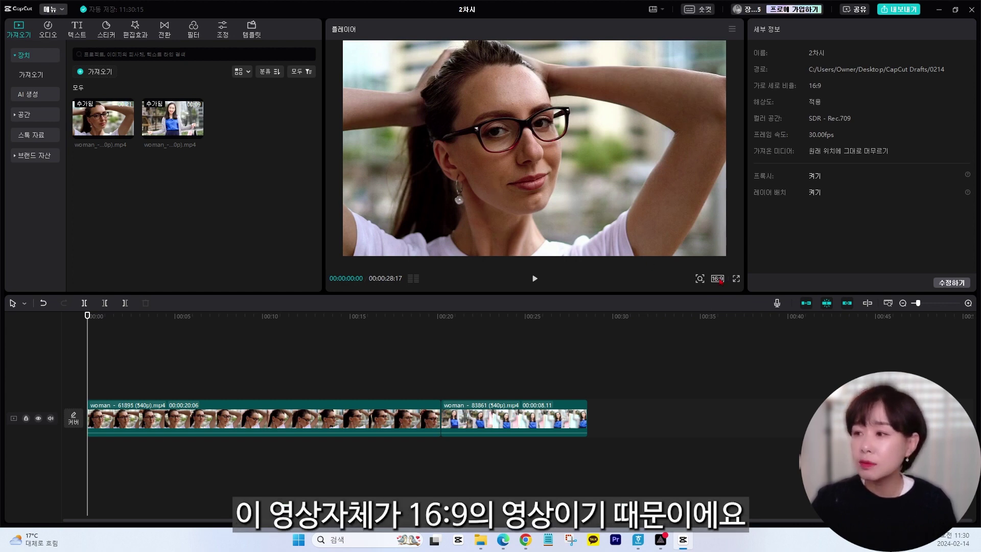
Step: Try a 1:1 aspect ratio for the project and switch it back to 16:9
{"action": "left_click", "coordinate": [717, 278]}
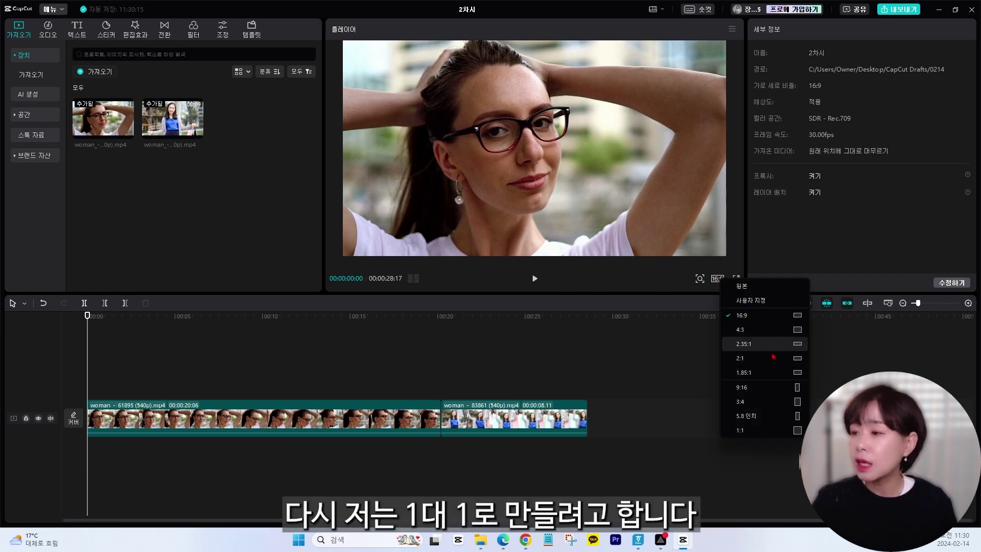
{"action": "left_click", "coordinate": [775, 431]}
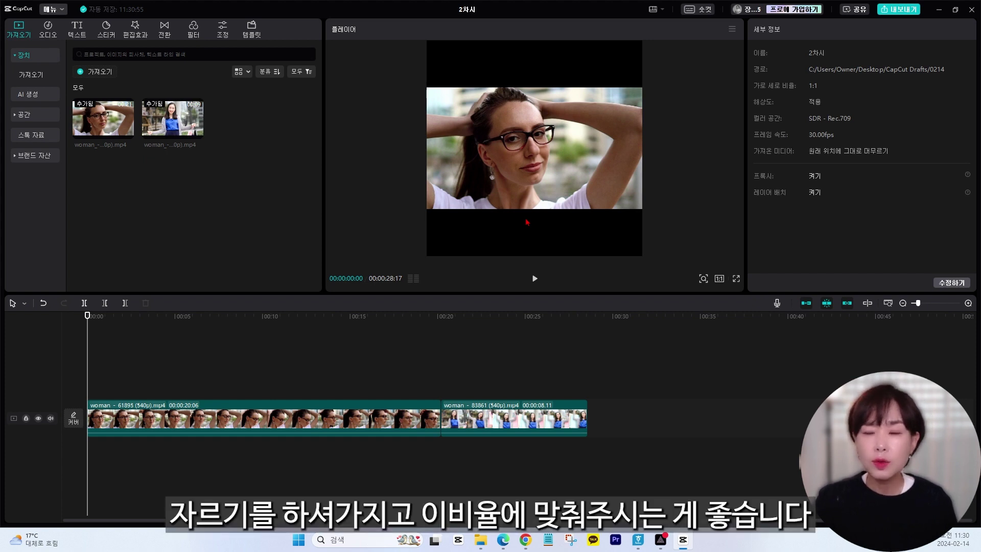
{"action": "left_click", "coordinate": [720, 278]}
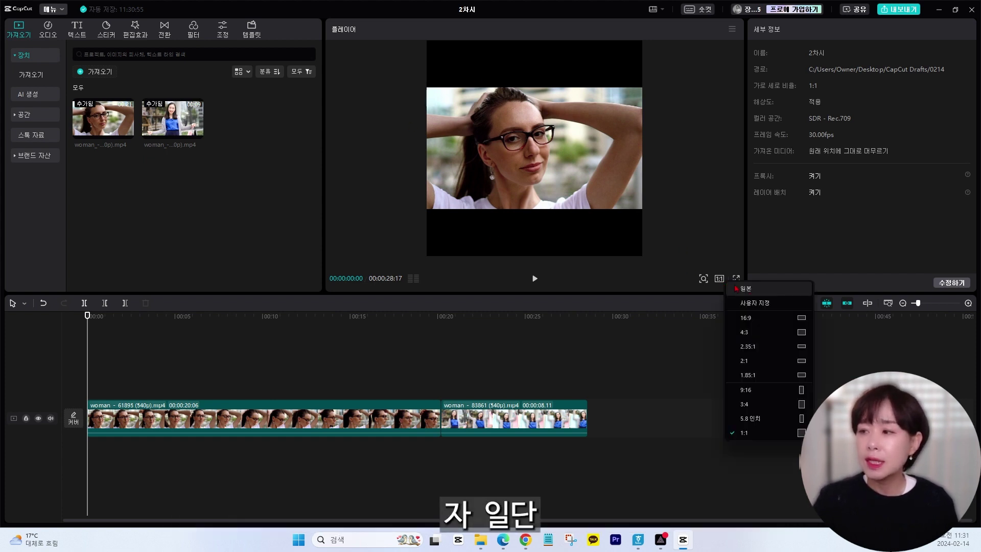
{"action": "left_click", "coordinate": [751, 318]}
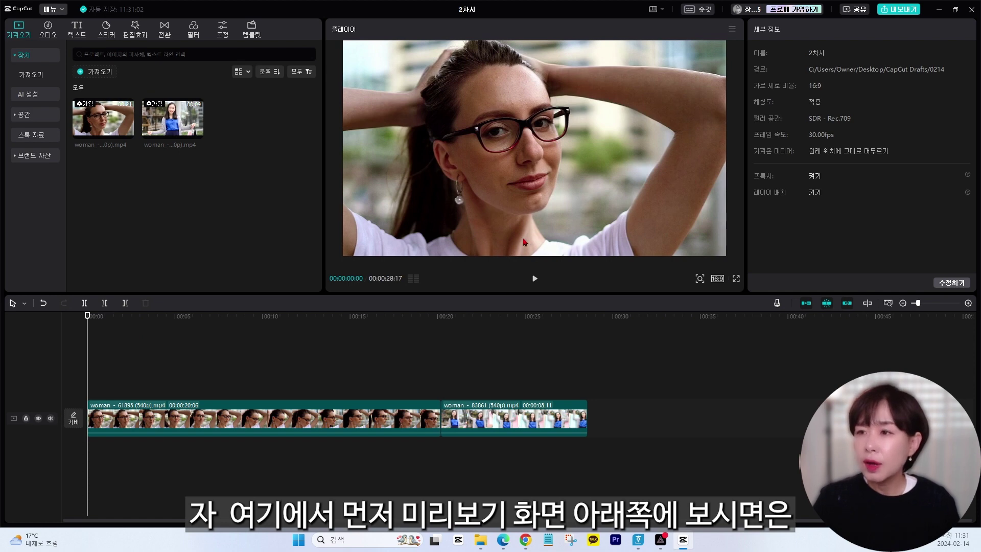
Step: Play and pause the first few seconds of the timeline twice and return the playhead to the start
{"action": "left_click", "coordinate": [537, 281]}
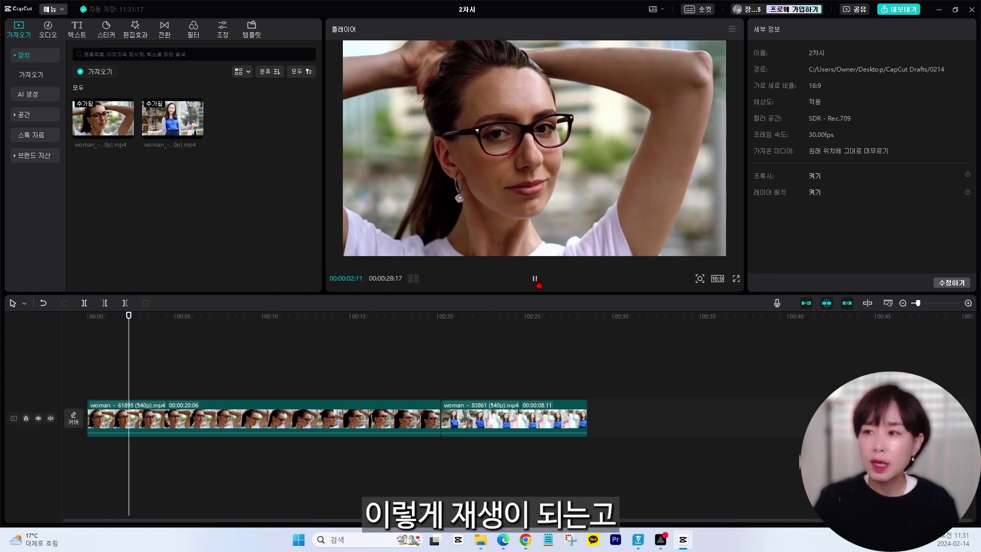
{"action": "left_click", "coordinate": [535, 280]}
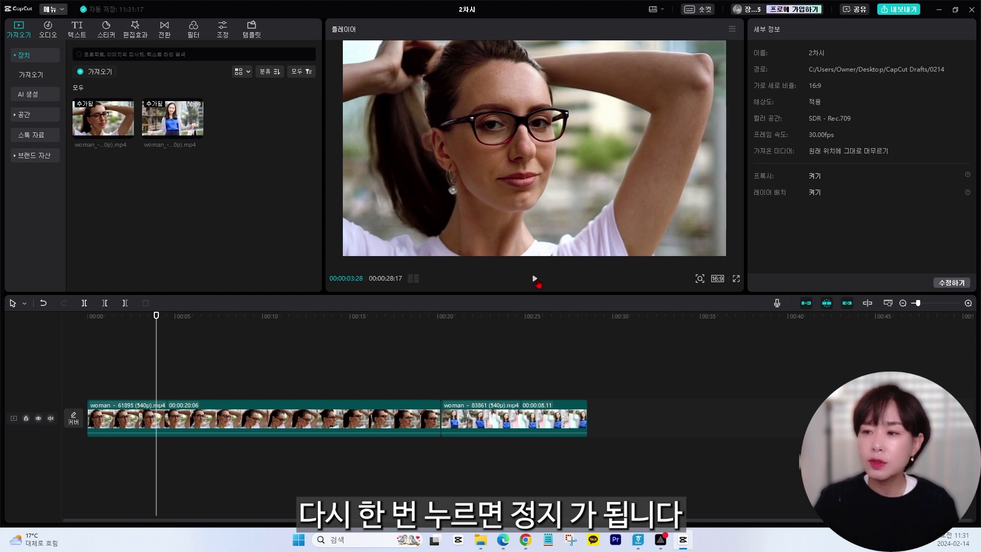
{"action": "left_click", "coordinate": [536, 280]}
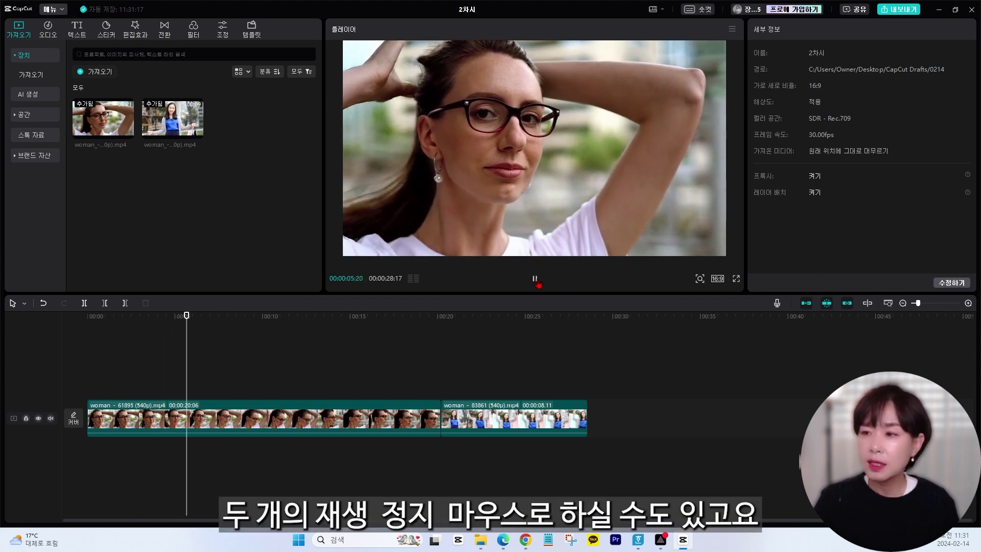
{"action": "left_click", "coordinate": [536, 282]}
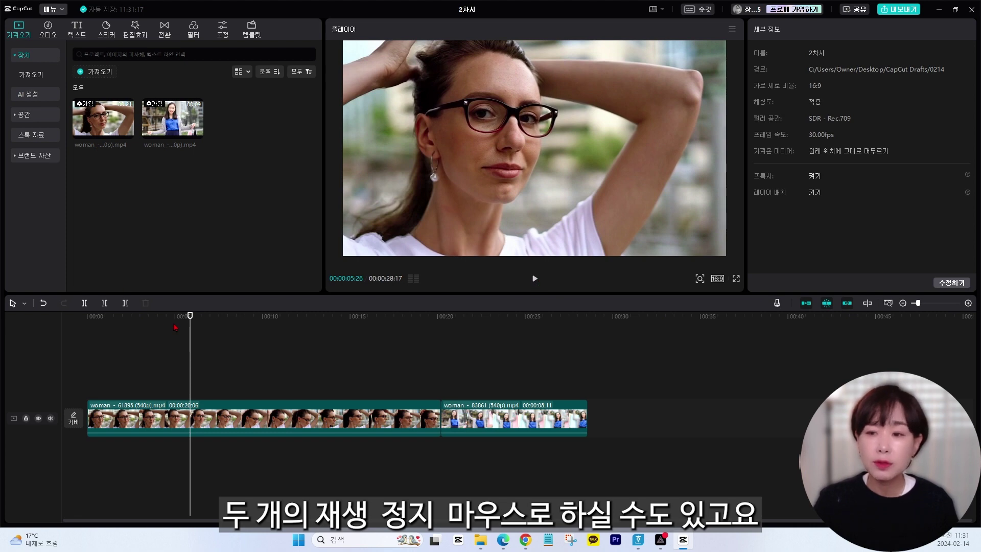
{"action": "left_click_drag", "start_coordinate": [190, 316], "coordinate": [68, 318]}
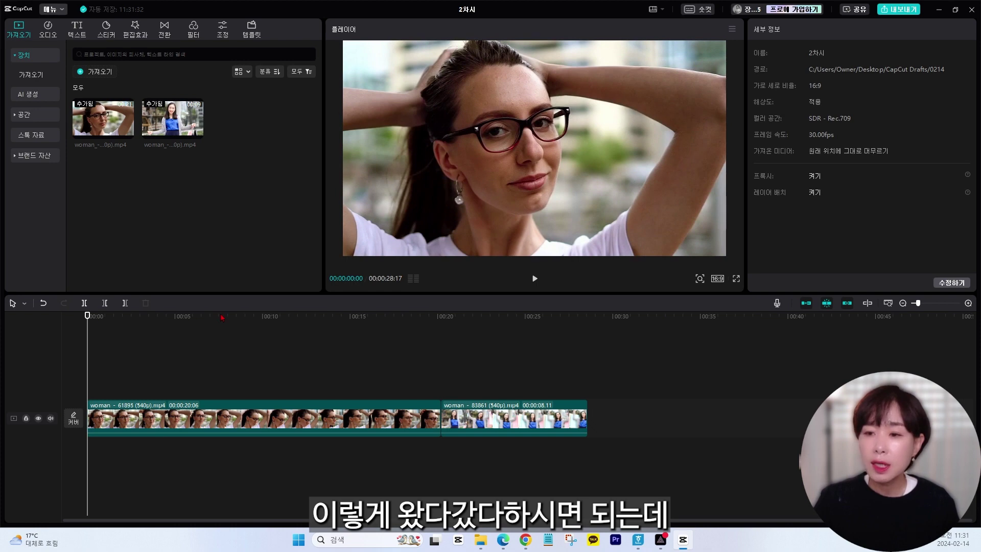
Step: Jump the playhead to 00:00:17:25, 00:00:23:22 and 00:00:16:05 on the timeline and return it to the start
{"action": "left_click_drag", "start_coordinate": [222, 317], "coordinate": [67, 311]}
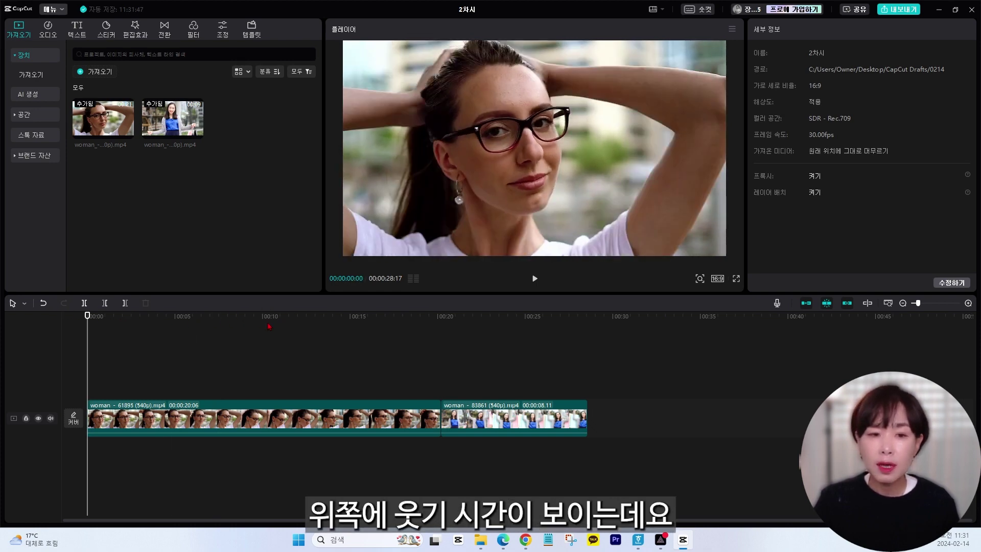
{"action": "left_click", "coordinate": [400, 317]}
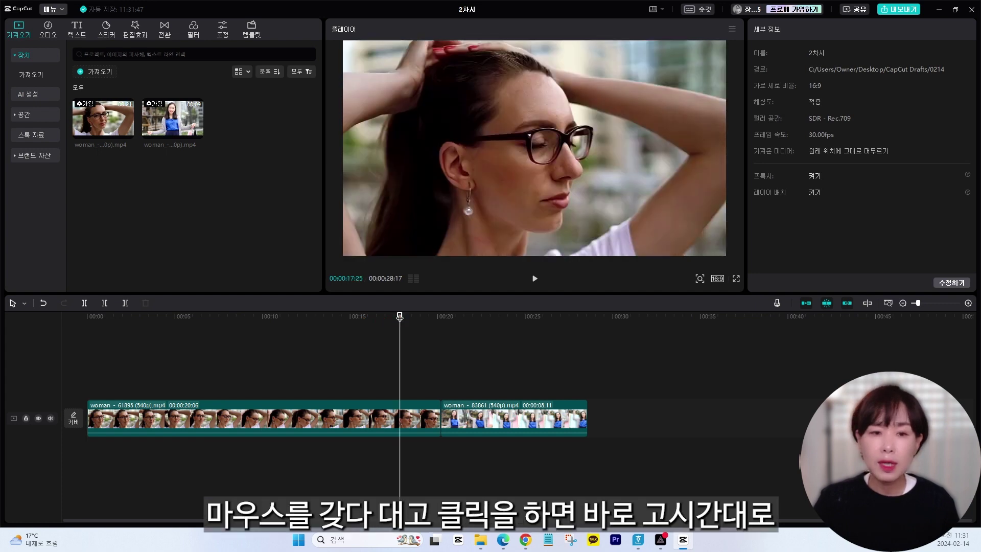
{"action": "left_click", "coordinate": [512, 316]}
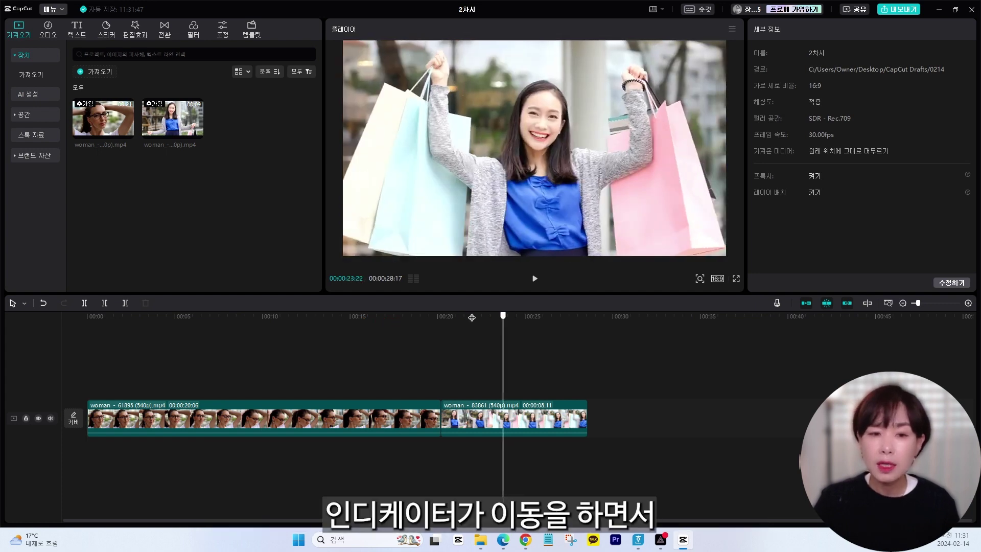
{"action": "left_click", "coordinate": [370, 315]}
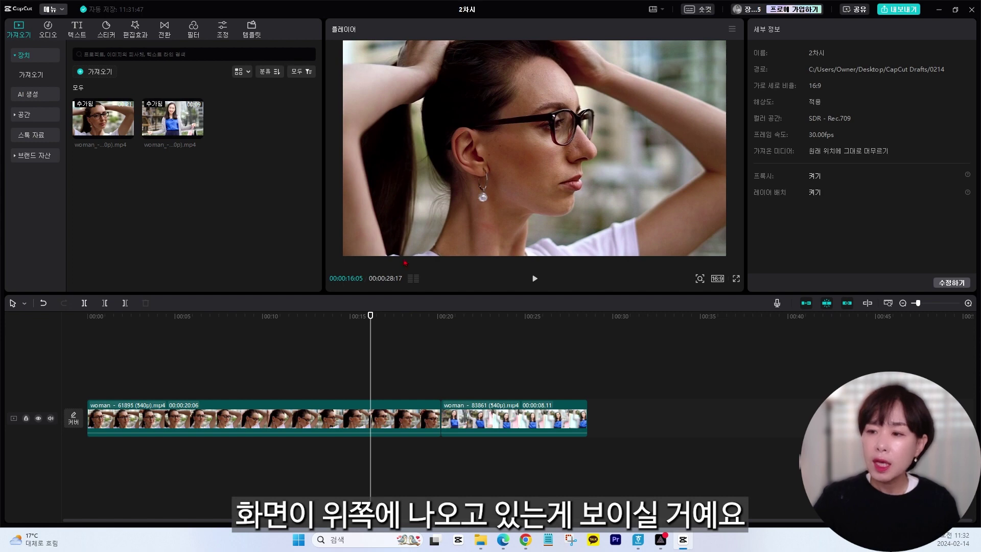
{"action": "left_click_drag", "start_coordinate": [371, 316], "coordinate": [69, 313]}
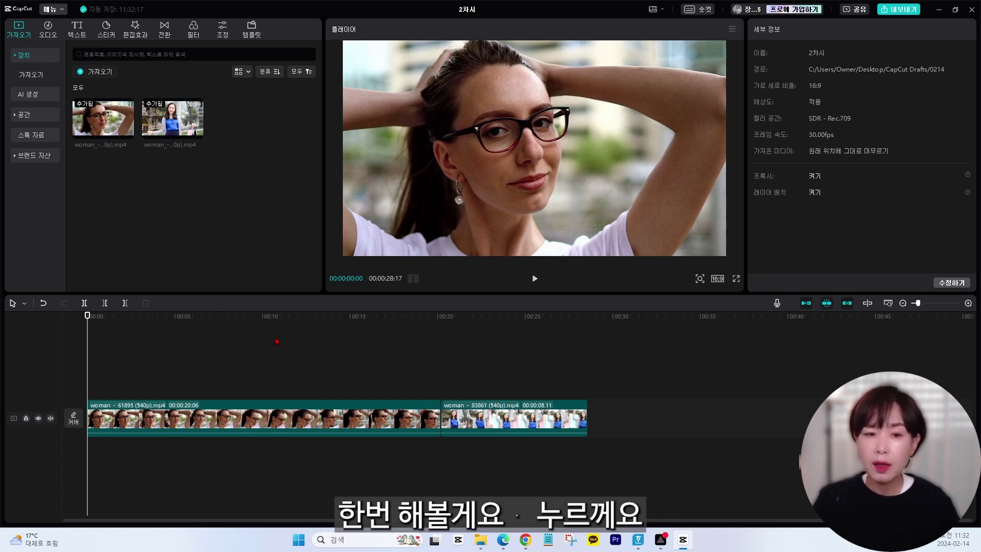
Step: Play the first few seconds of the timeline, pause, and return the playhead to the start
{"action": "key", "text": "space"}
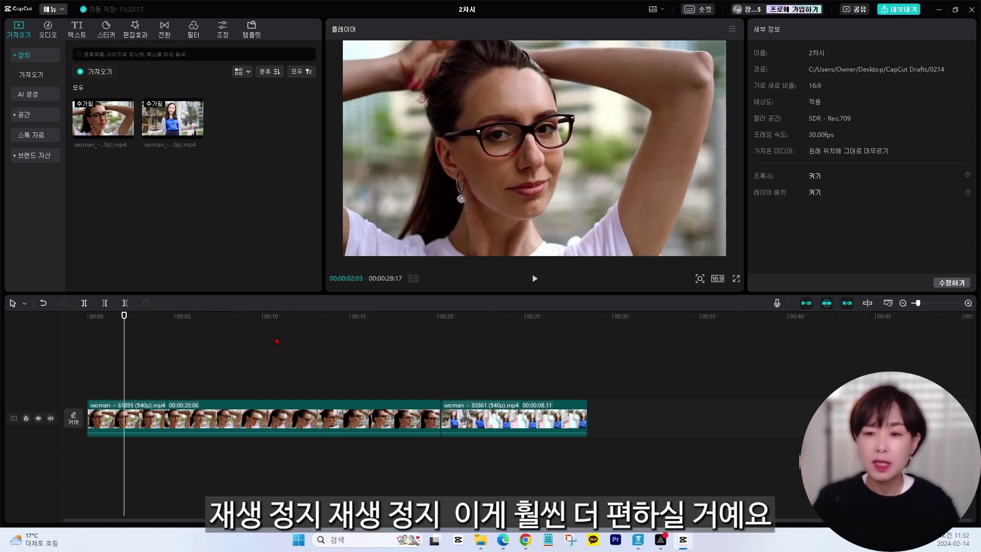
{"action": "key", "text": "space"}
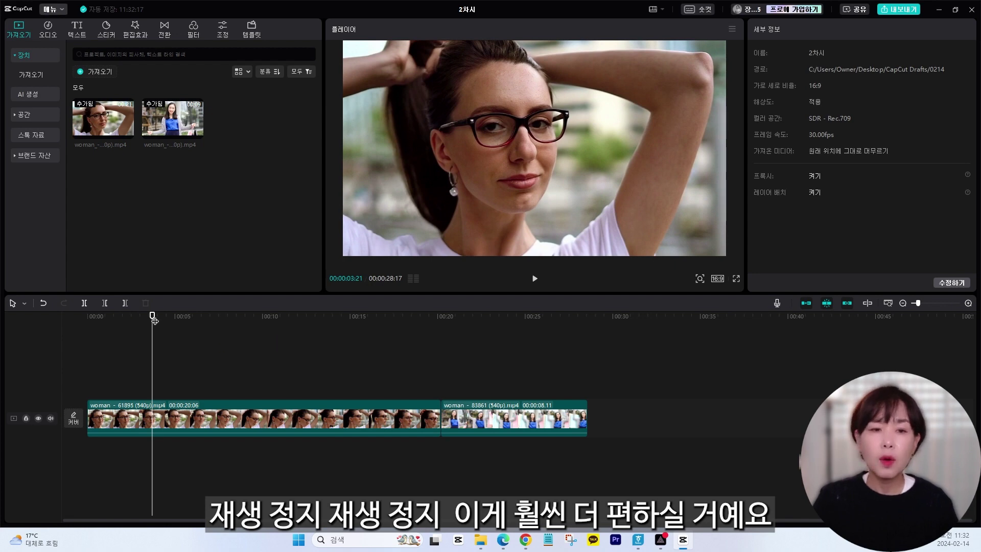
{"action": "key", "text": "Home"}
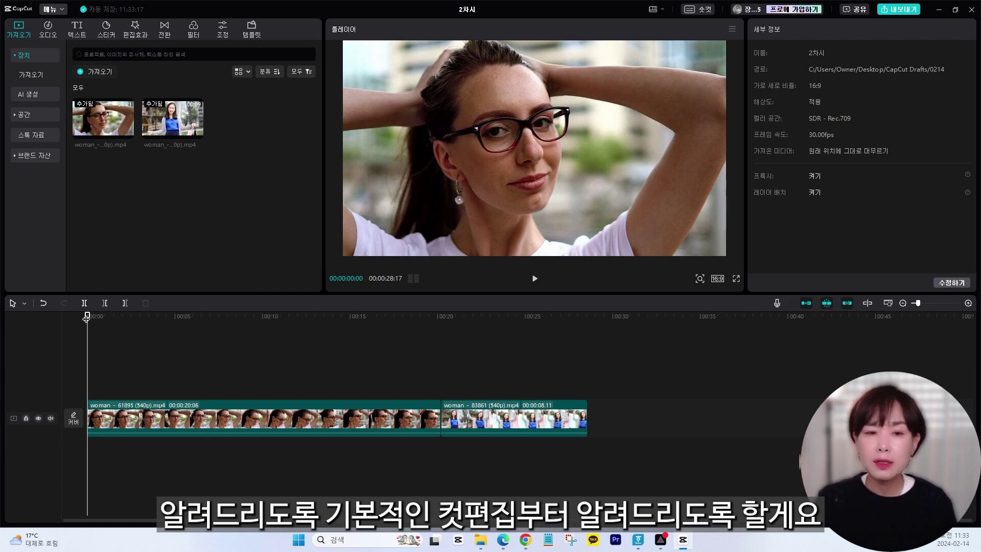
Step: Position the playhead at 00:00:04:10 by playback and fine adjustment, and delete the part of the first clip before it
{"action": "key", "text": "space"}
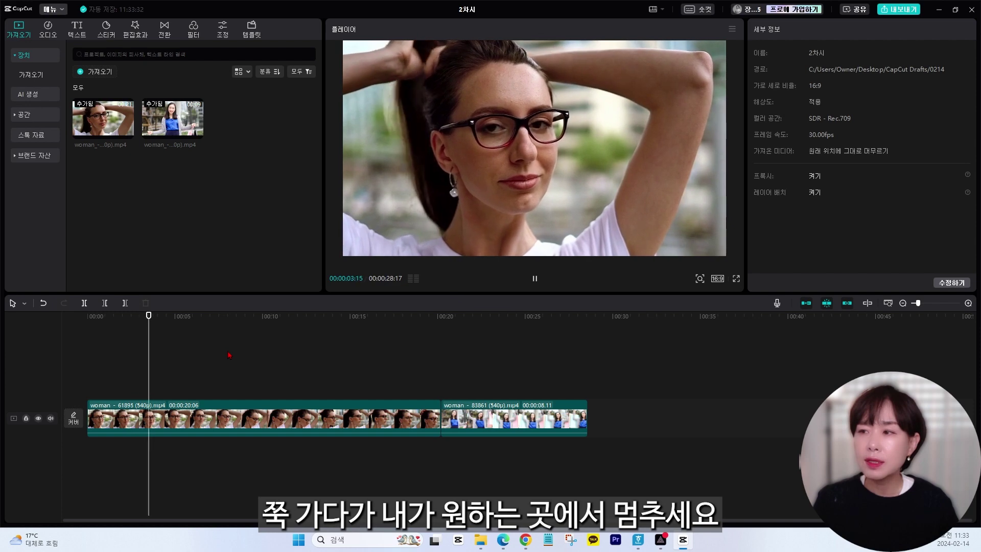
{"action": "key", "text": "space"}
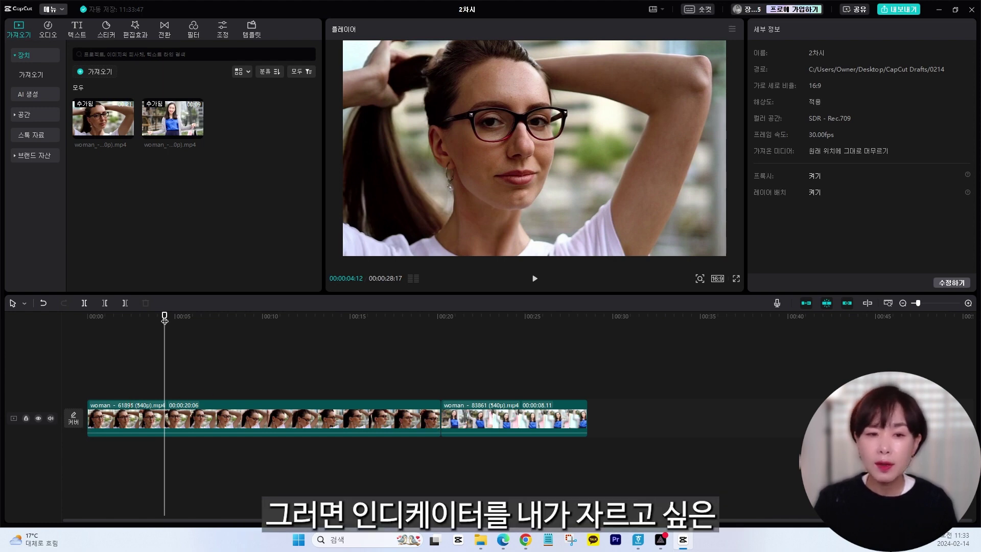
{"action": "left_click_drag", "start_coordinate": [164, 321], "coordinate": [163, 322]}
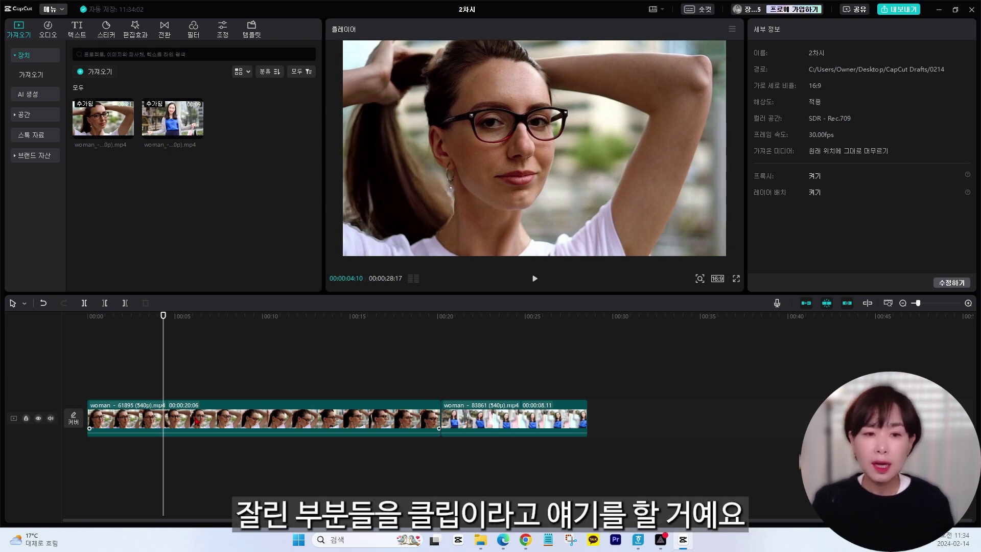
{"action": "left_click", "coordinate": [195, 417]}
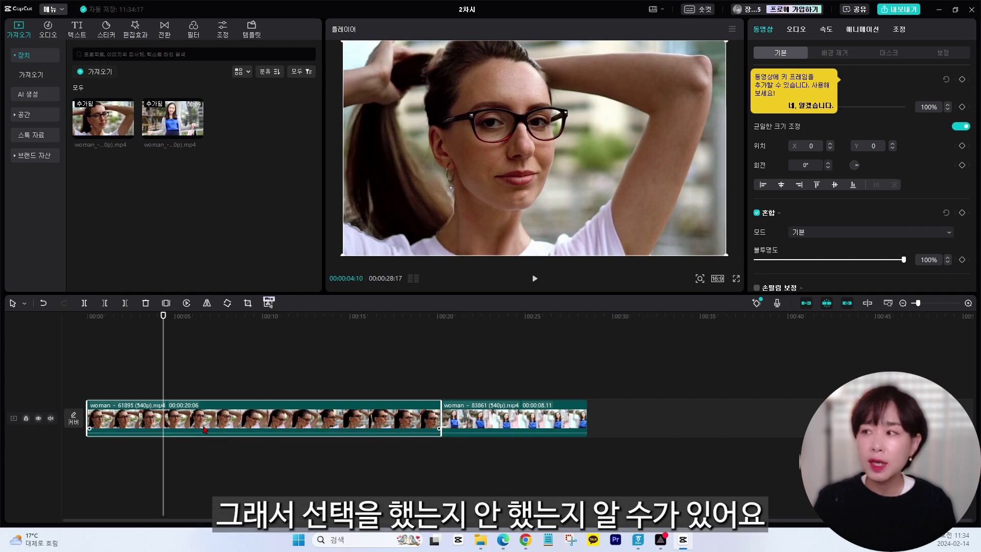
{"action": "left_click", "coordinate": [819, 105]}
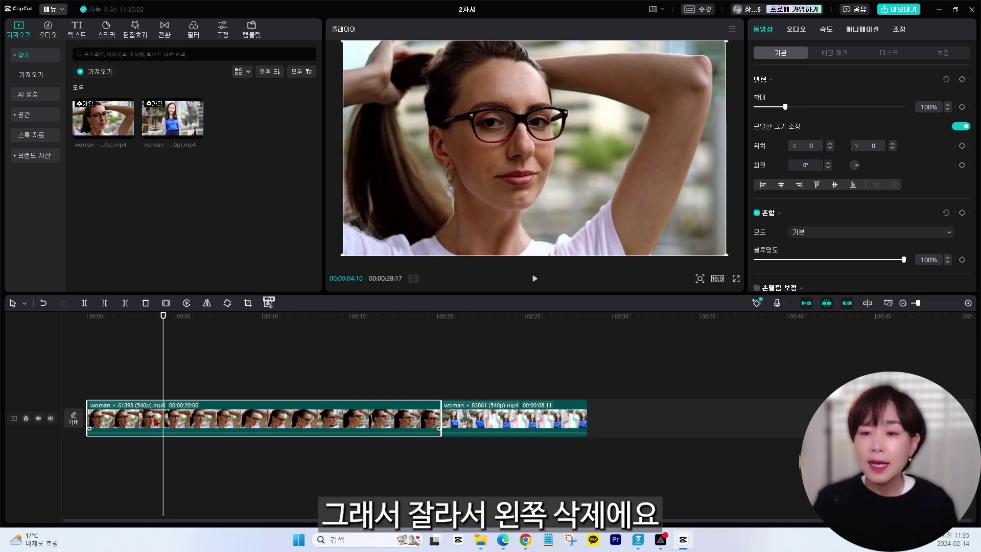
{"action": "left_click", "coordinate": [106, 305]}
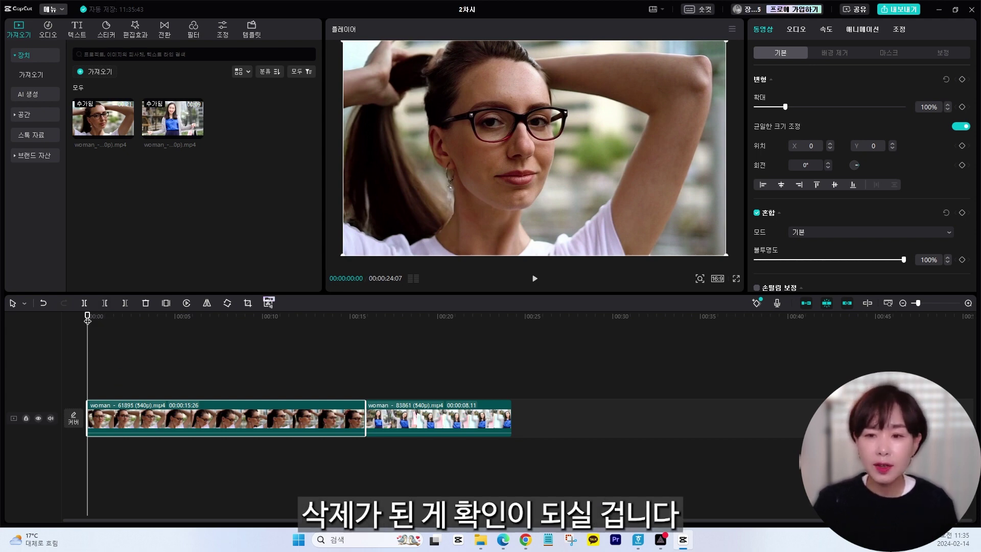
Step: Delete the part of the first clip after 00:00:12:08 and return the playhead to the timeline start
{"action": "left_click_drag", "start_coordinate": [88, 319], "coordinate": [300, 362]}
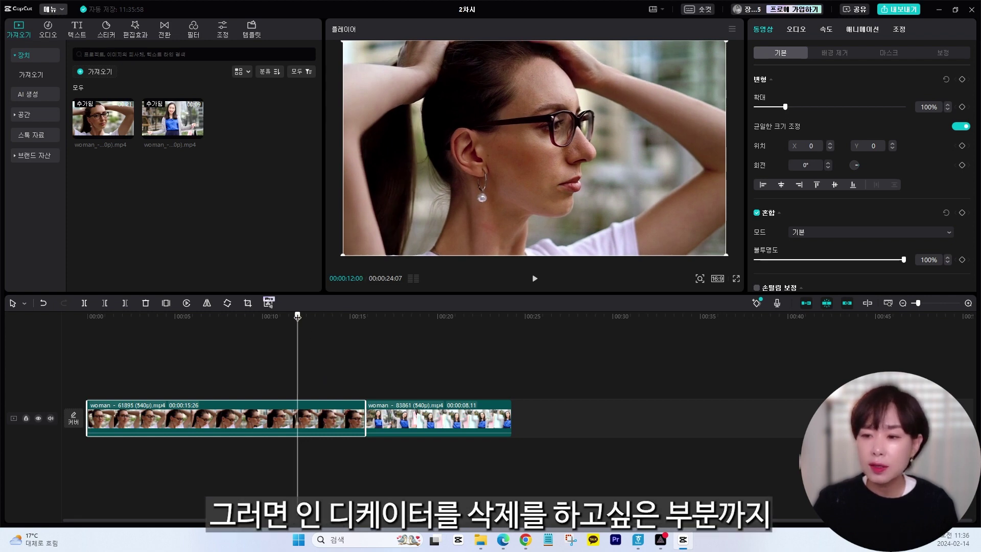
{"action": "left_click_drag", "start_coordinate": [298, 316], "coordinate": [302, 317]}
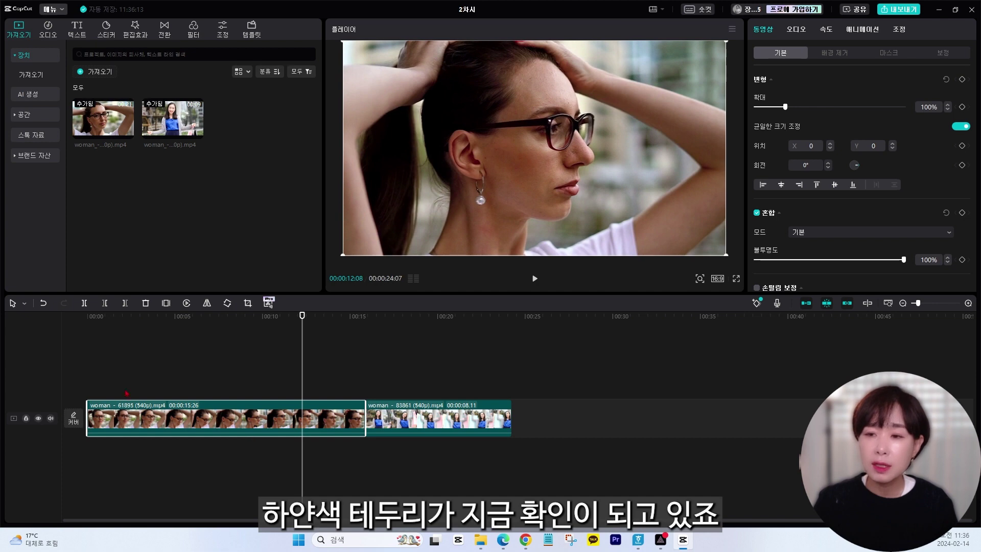
{"action": "left_click", "coordinate": [125, 304]}
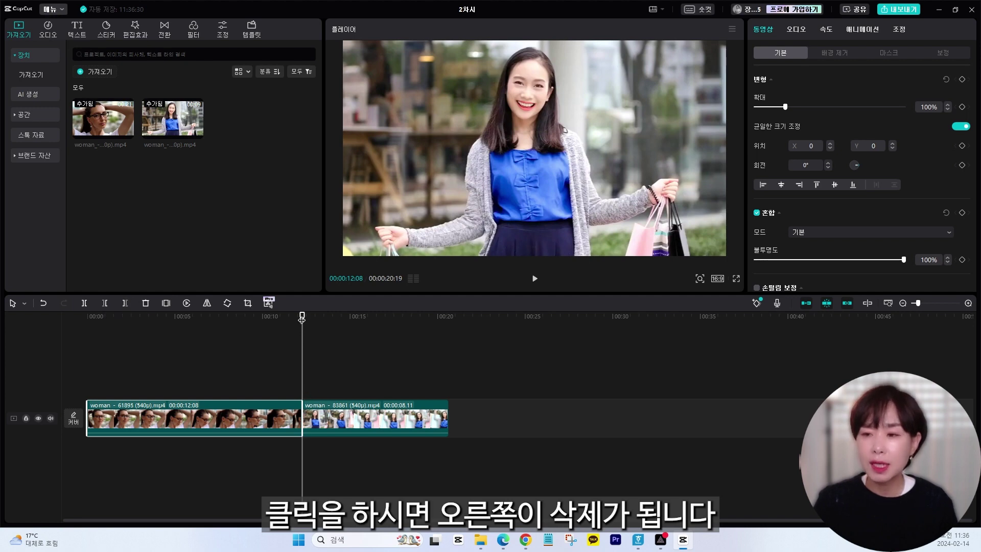
{"action": "left_click_drag", "start_coordinate": [302, 327], "coordinate": [82, 323]}
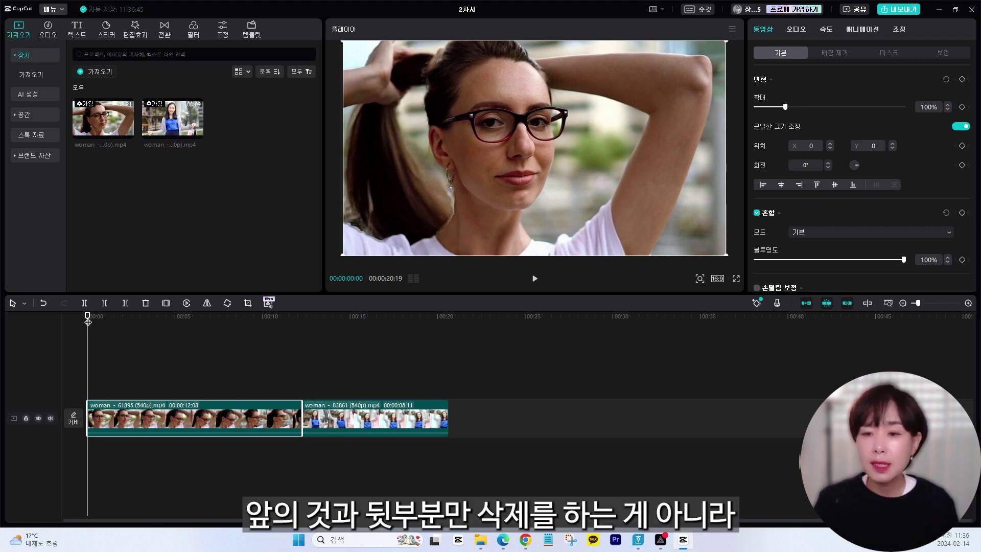
Step: Preview the range from 00:00:04:17 to 00:00:09:02 in the first clip and split the clip at 00:00:04:17
{"action": "left_click_drag", "start_coordinate": [88, 320], "coordinate": [167, 335]}
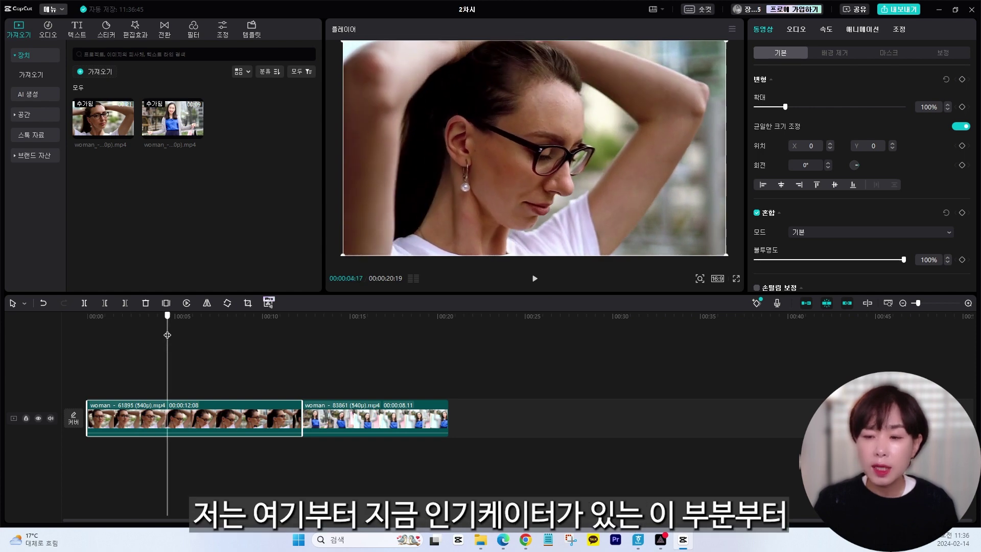
{"action": "left_click_drag", "start_coordinate": [167, 334], "coordinate": [247, 351]}
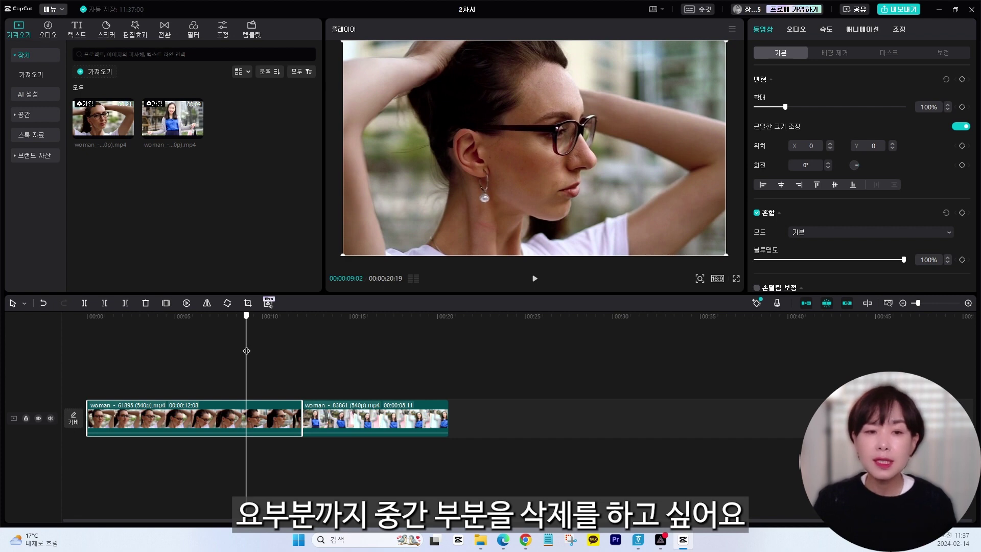
{"action": "left_click_drag", "start_coordinate": [246, 351], "coordinate": [167, 356]}
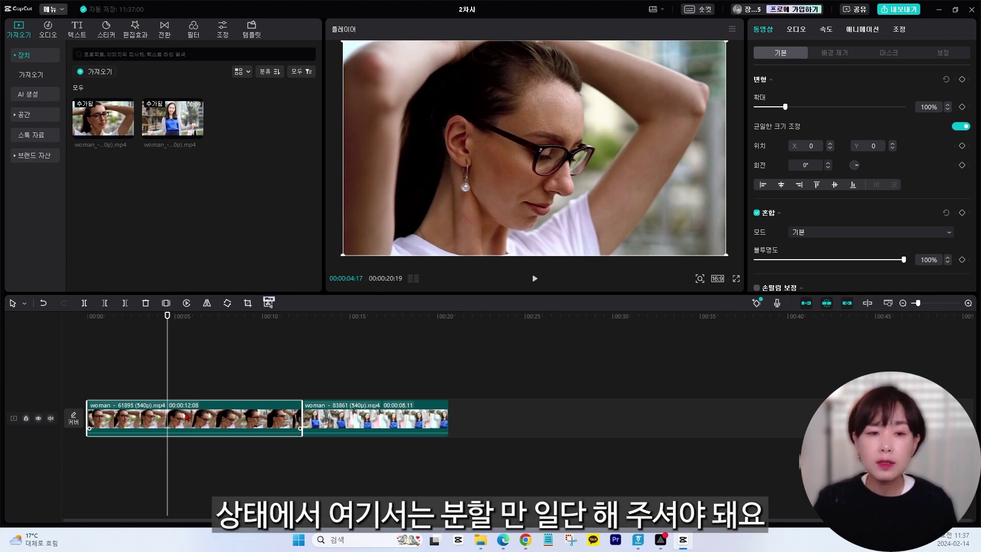
{"action": "left_click", "coordinate": [84, 303]}
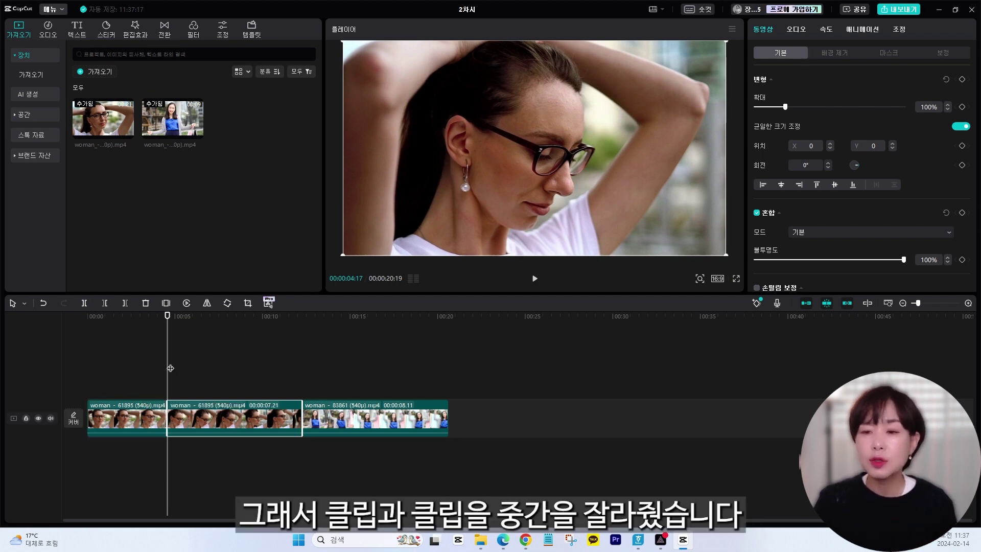
Step: Split the first clip's remaining part at 00:00:08:25 and delete the middle piece between the two cuts
{"action": "left_click_drag", "start_coordinate": [169, 328], "coordinate": [242, 336]}
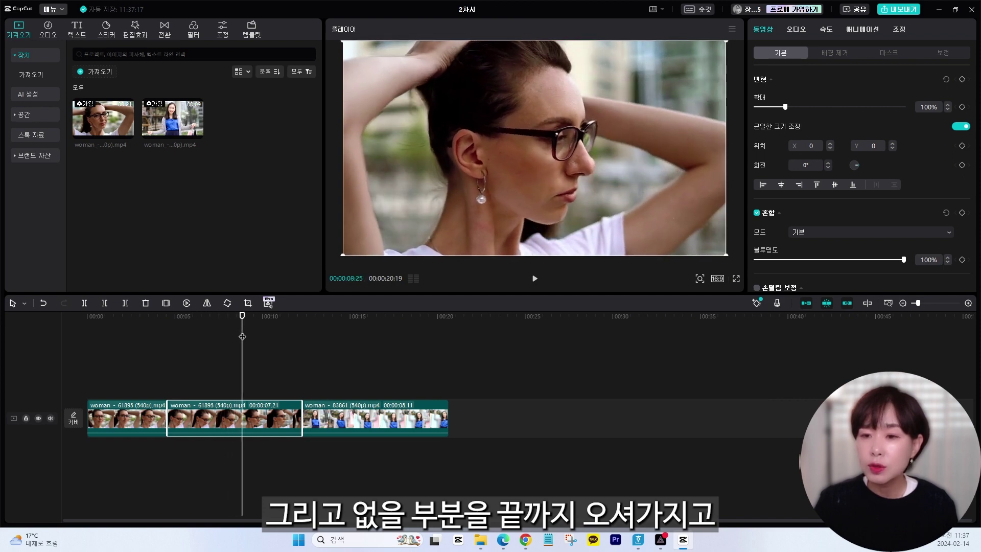
{"action": "left_click", "coordinate": [84, 303]}
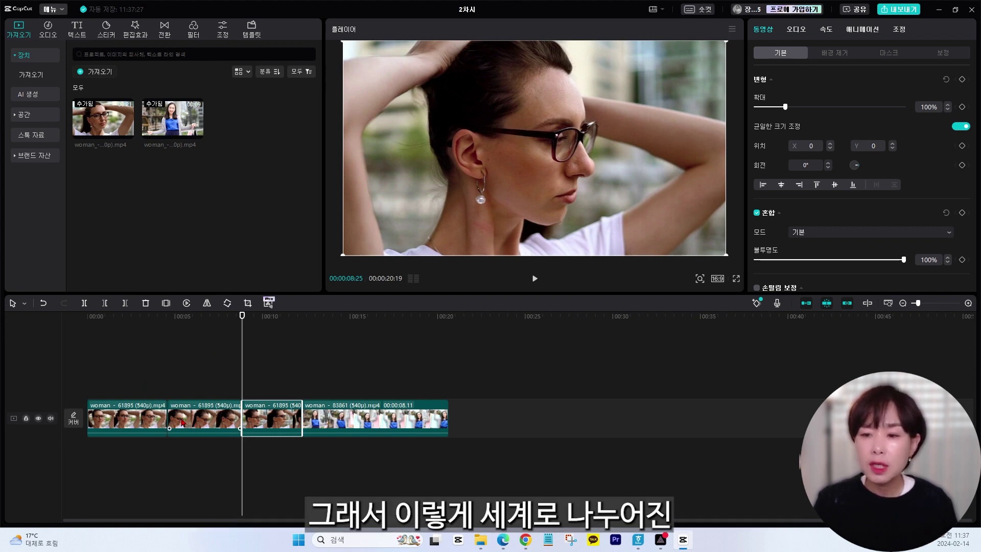
{"action": "left_click", "coordinate": [204, 424]}
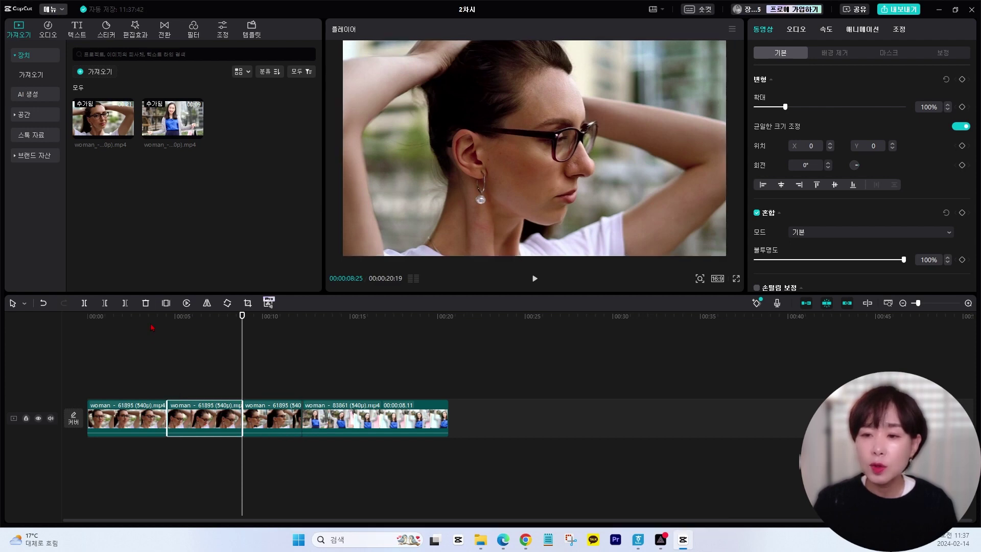
{"action": "key", "text": "Delete"}
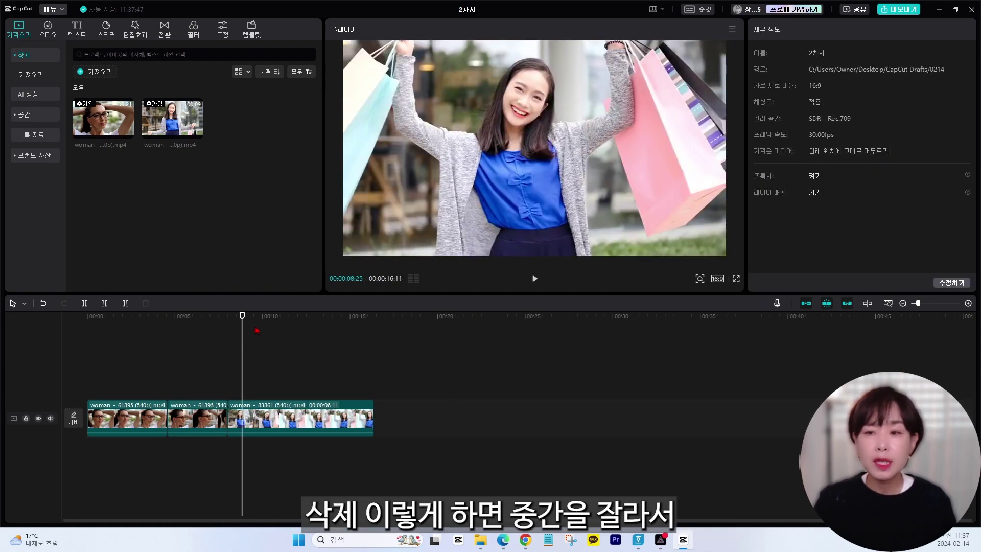
Step: Move the playhead back to 00:00:04:15 and undo the middle piece's deletion and both splits
{"action": "left_click_drag", "start_coordinate": [242, 318], "coordinate": [166, 333]}
{"action": "key", "text": "ctrl+z"}
{"action": "key", "text": "ctrl+z"}
{"action": "key", "text": "ctrl+z"}
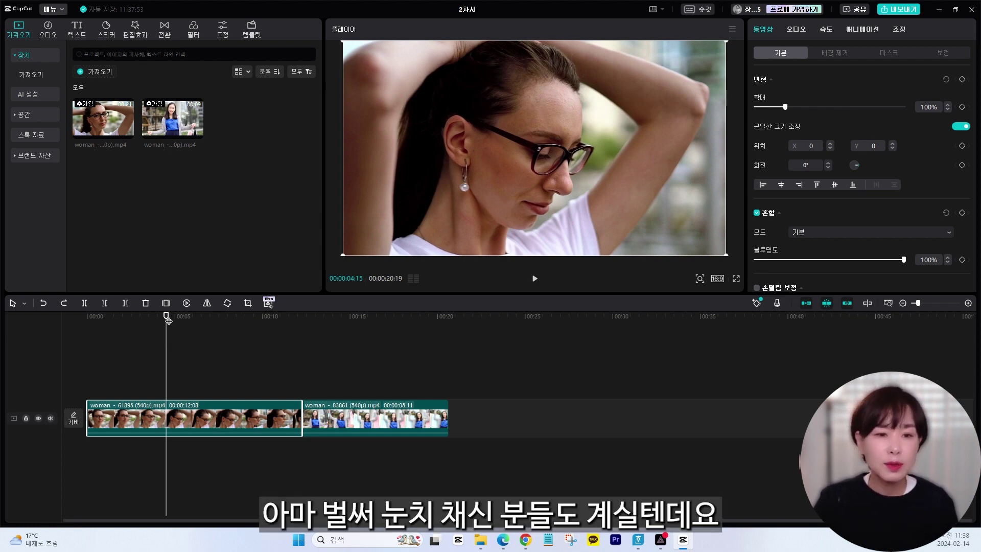
Step: Split the first clip at 00:00:04:02
{"action": "mouse_move", "coordinate": [167, 320]}
{"action": "left_mouse_down"}
{"action": "mouse_move", "coordinate": [147, 322]}
{"action": "mouse_move", "coordinate": [166, 324]}
{"action": "mouse_move", "coordinate": [159, 322]}
{"action": "left_mouse_up"}
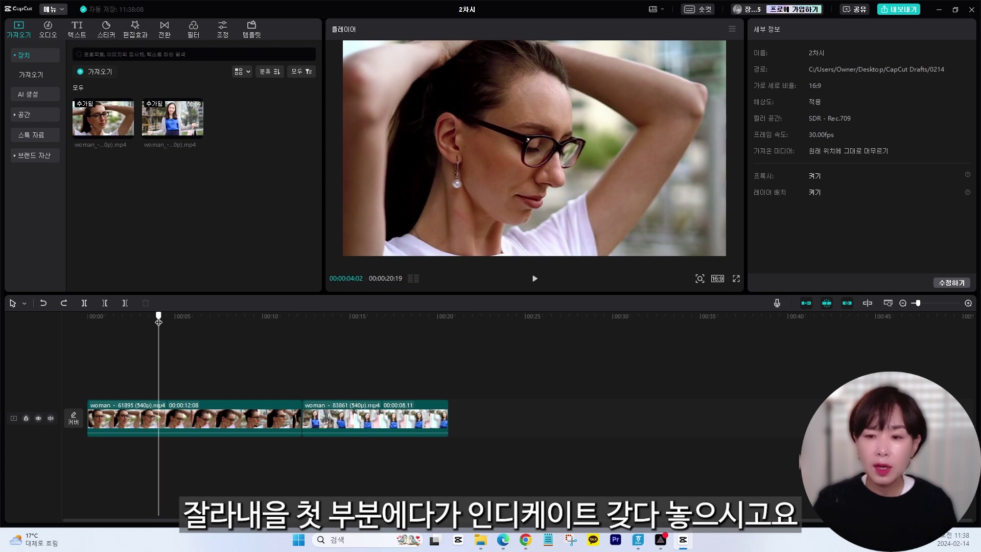
{"action": "left_click", "coordinate": [186, 418]}
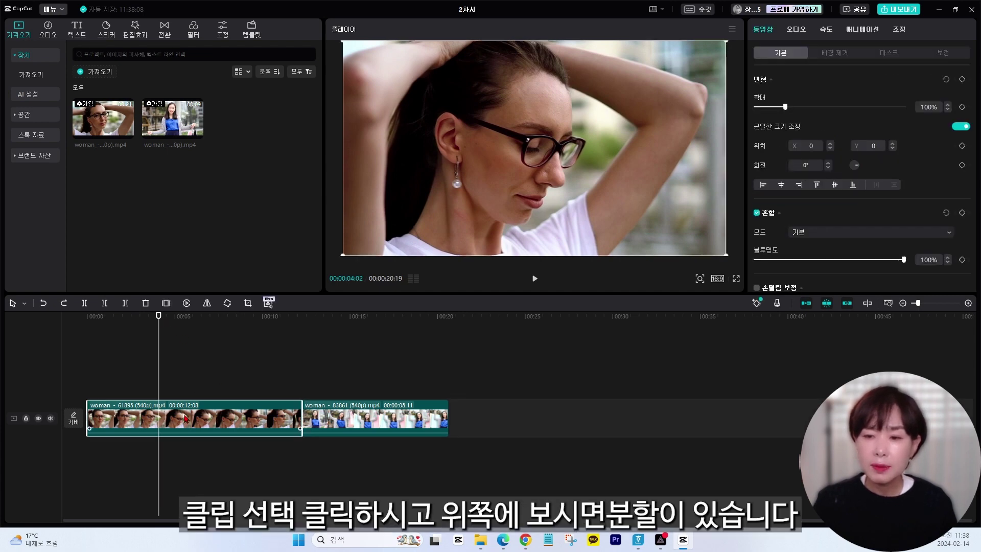
{"action": "left_click", "coordinate": [84, 304]}
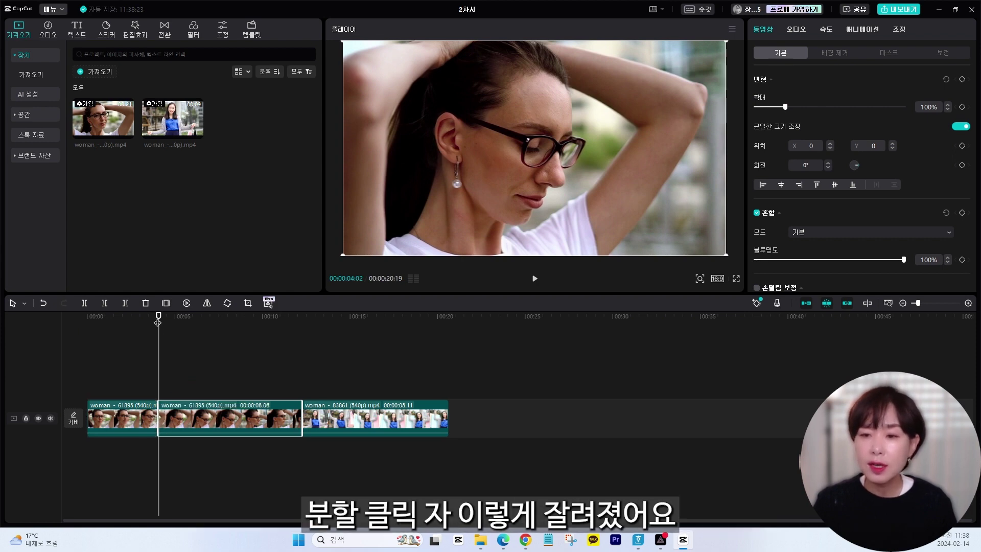
Step: Delete the start of the split-off second piece up to 00:00:07:20 and return the playhead to the timeline start
{"action": "left_click_drag", "start_coordinate": [157, 322], "coordinate": [221, 335]}
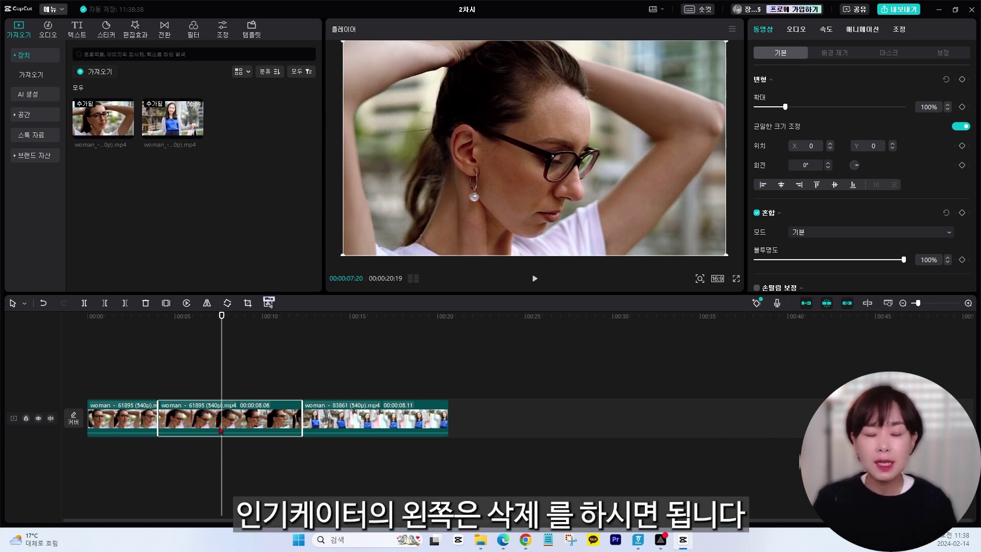
{"action": "left_click", "coordinate": [105, 303]}
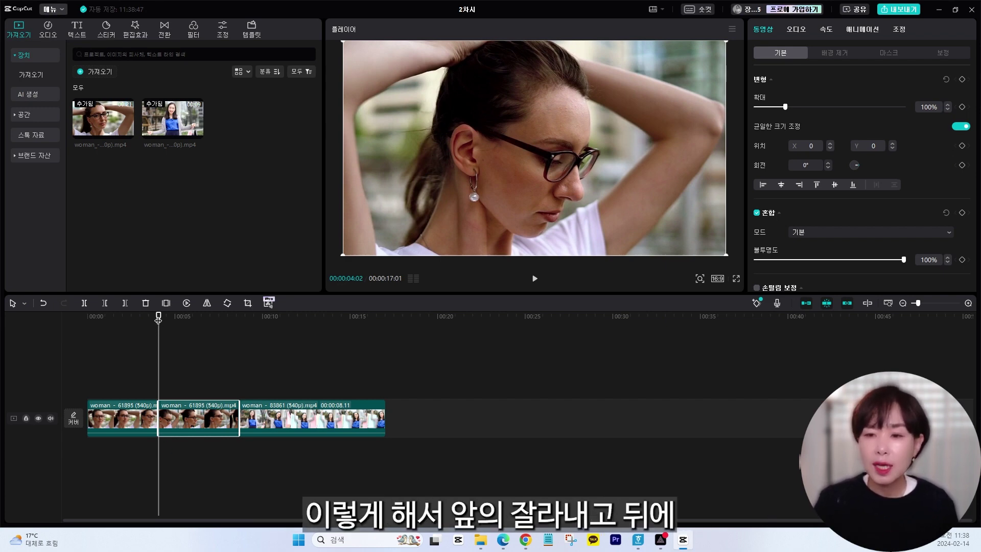
{"action": "left_click_drag", "start_coordinate": [158, 317], "coordinate": [84, 368]}
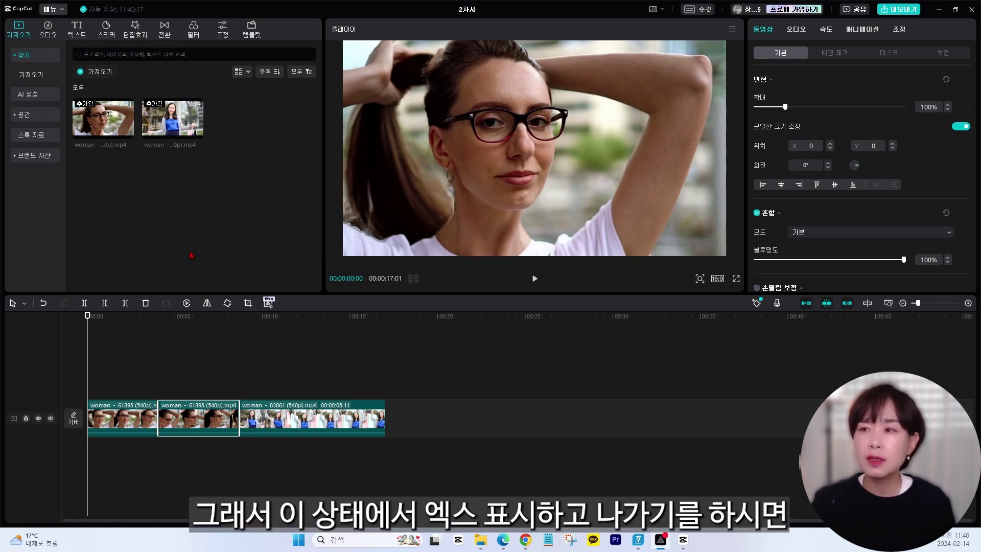
Step: Close the project editor to return to the home screen and dismiss the effects recommendation window
{"action": "left_click", "coordinate": [972, 11]}
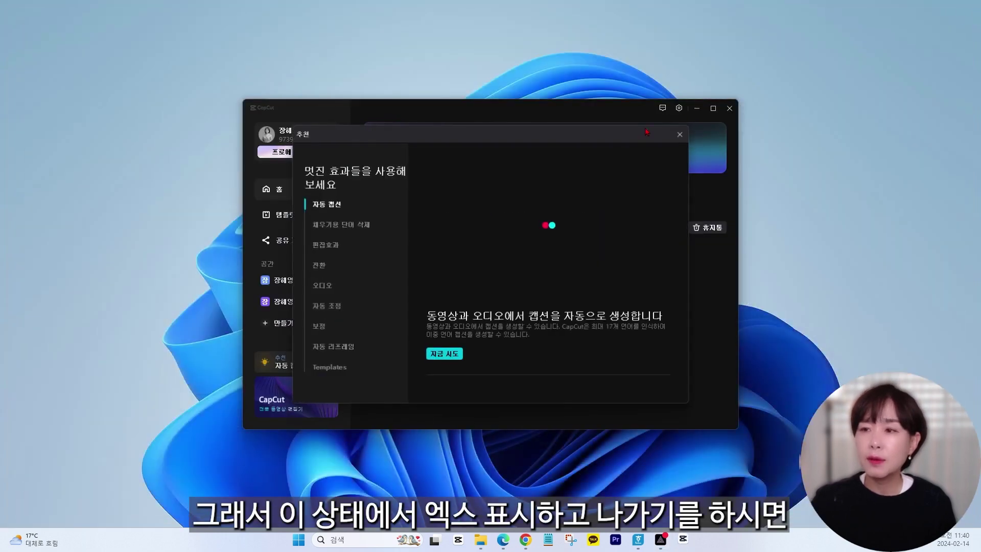
{"action": "left_click", "coordinate": [677, 137]}
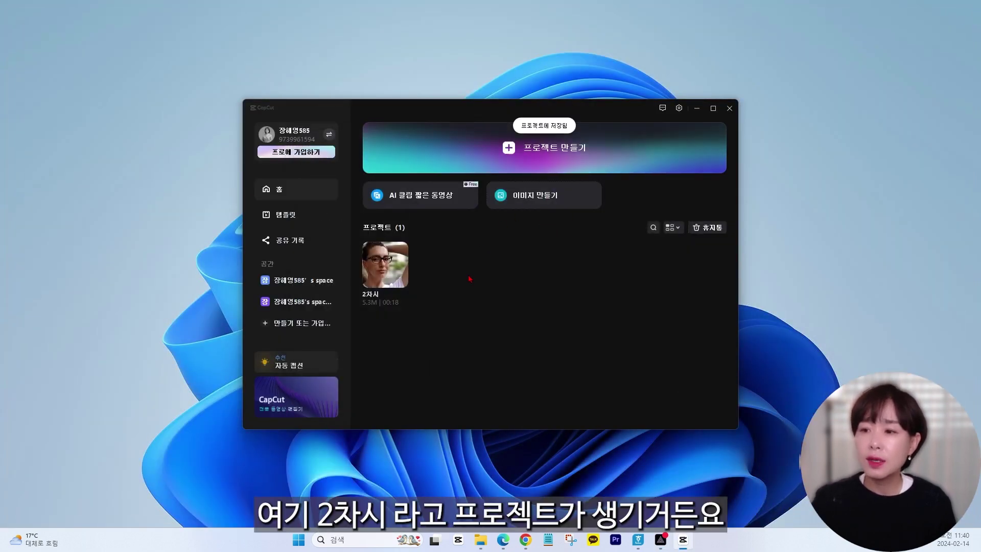